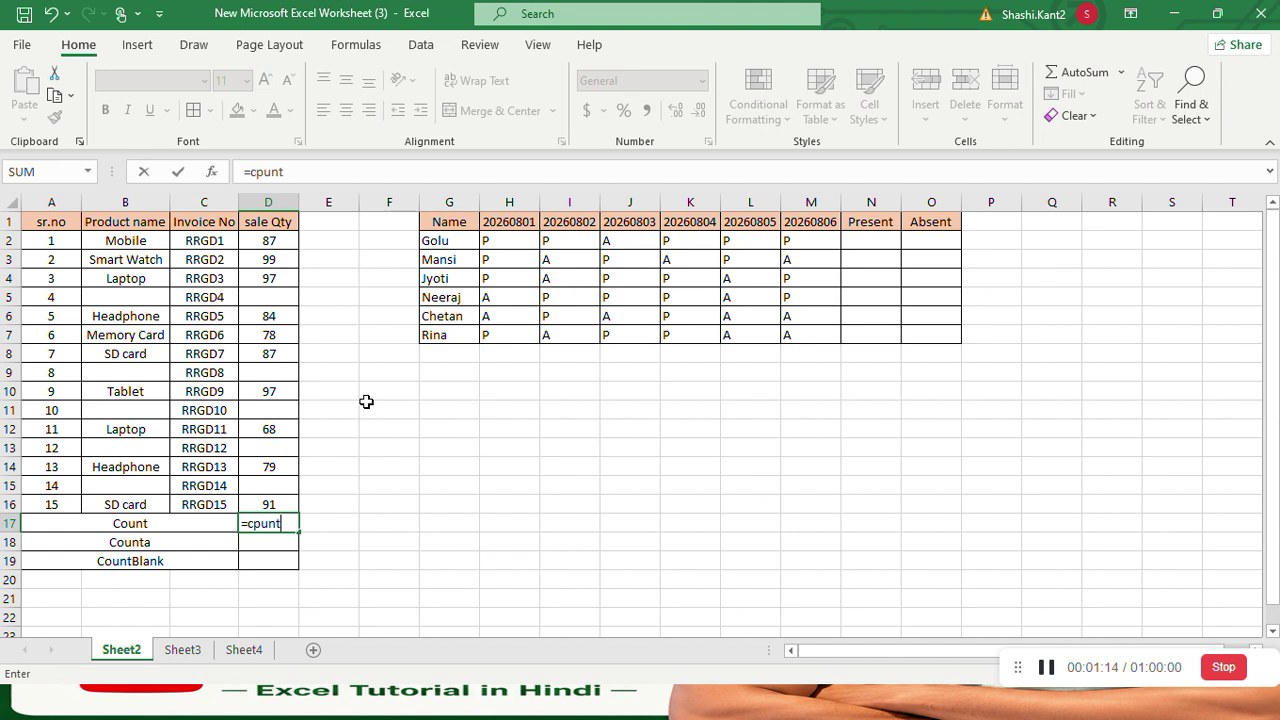
- Correct the mistyped function in D17 and enter =COUNT(D2:D16) to count the numeric sale Qty values
key("BackSpace")
key("BackSpace")
key("BackSpace")
key("BackSpace")
key("BackSpace")
type("c")
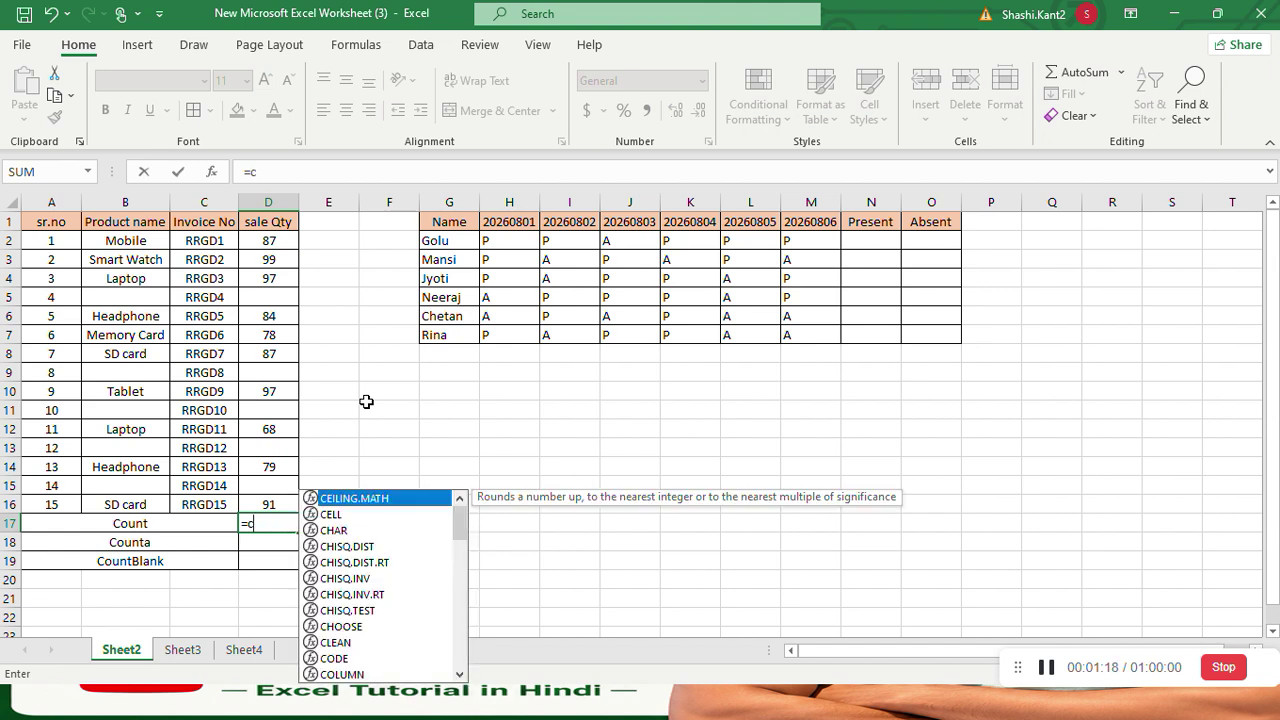
type("ount")
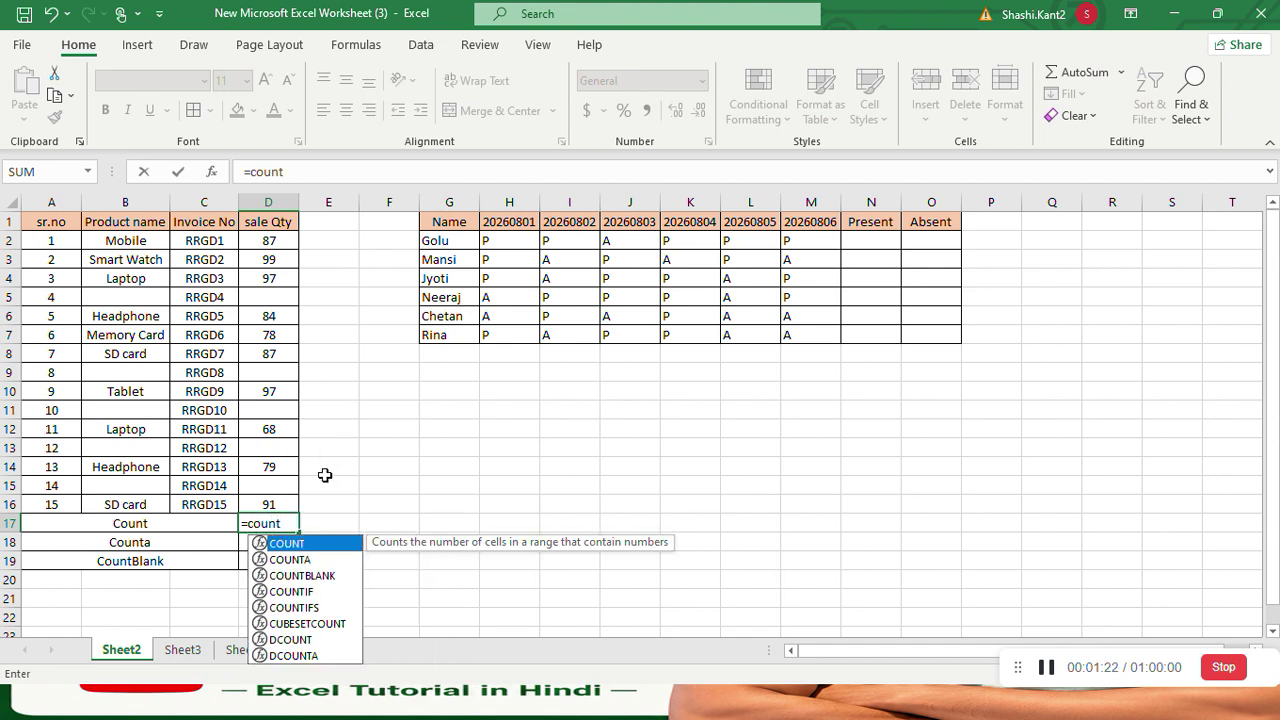
key("Tab")
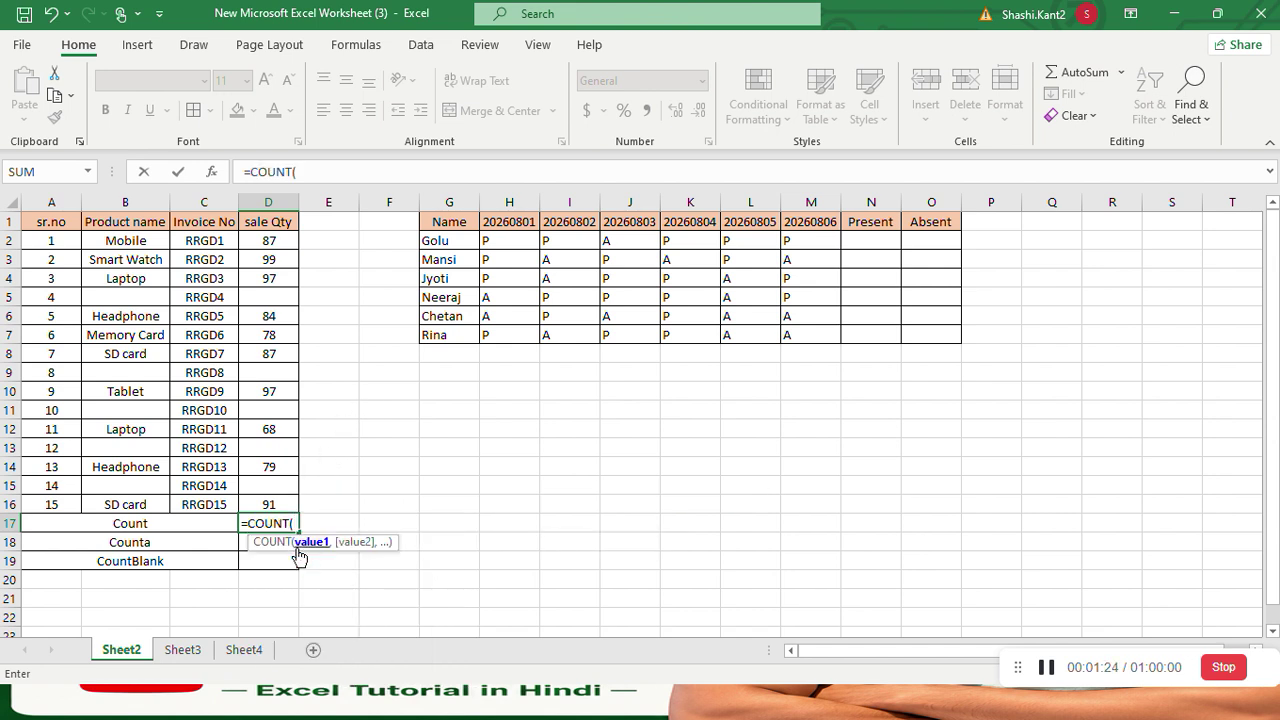
left_click_drag(269, 243, 269, 504)
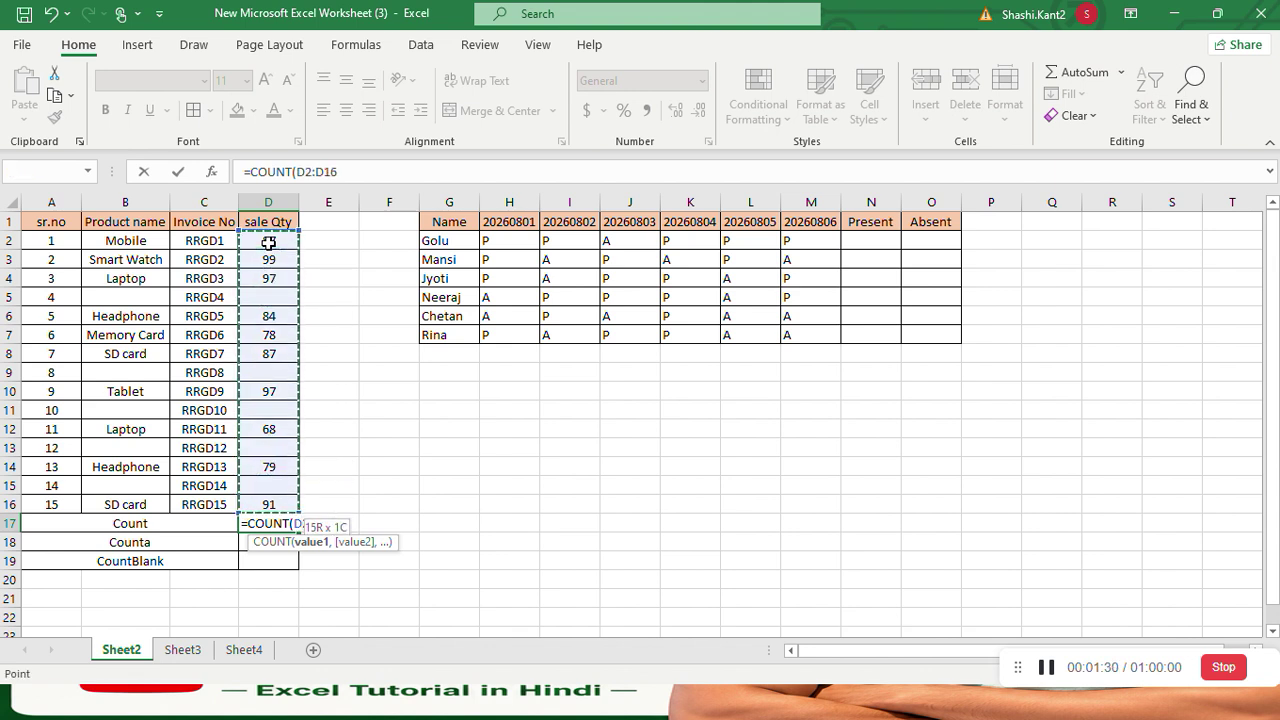
type(")")
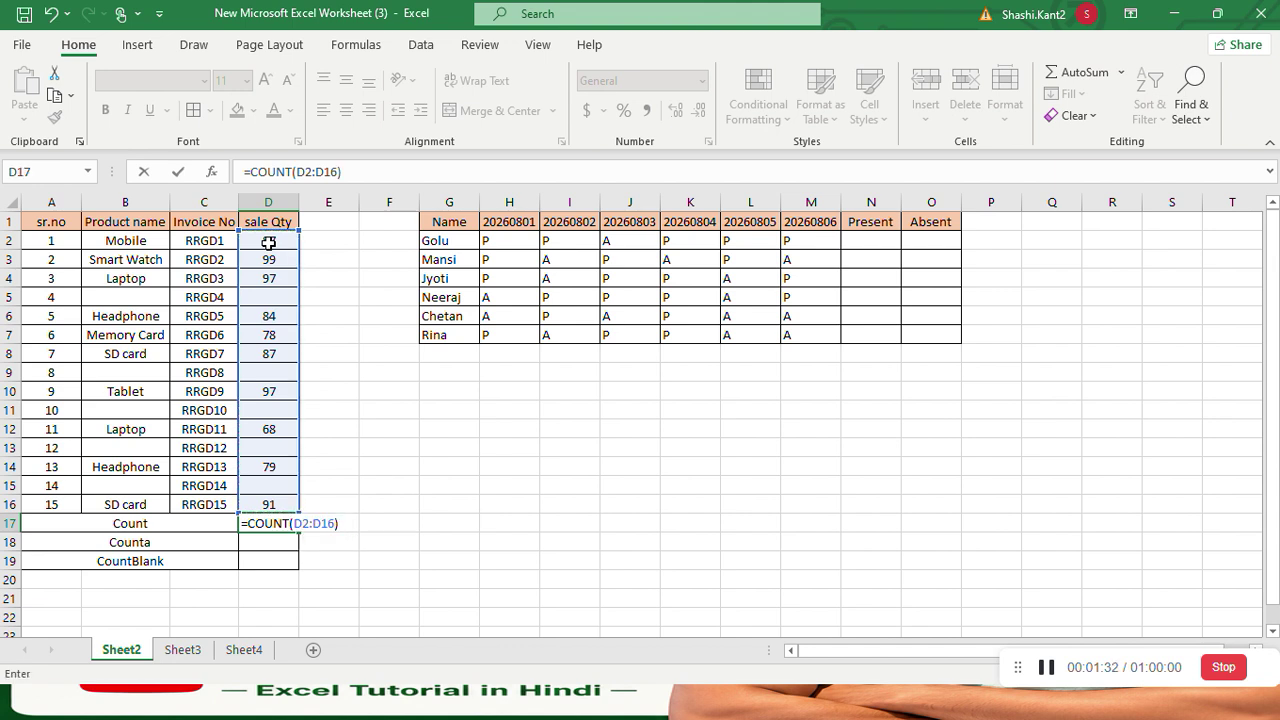
key("Return")
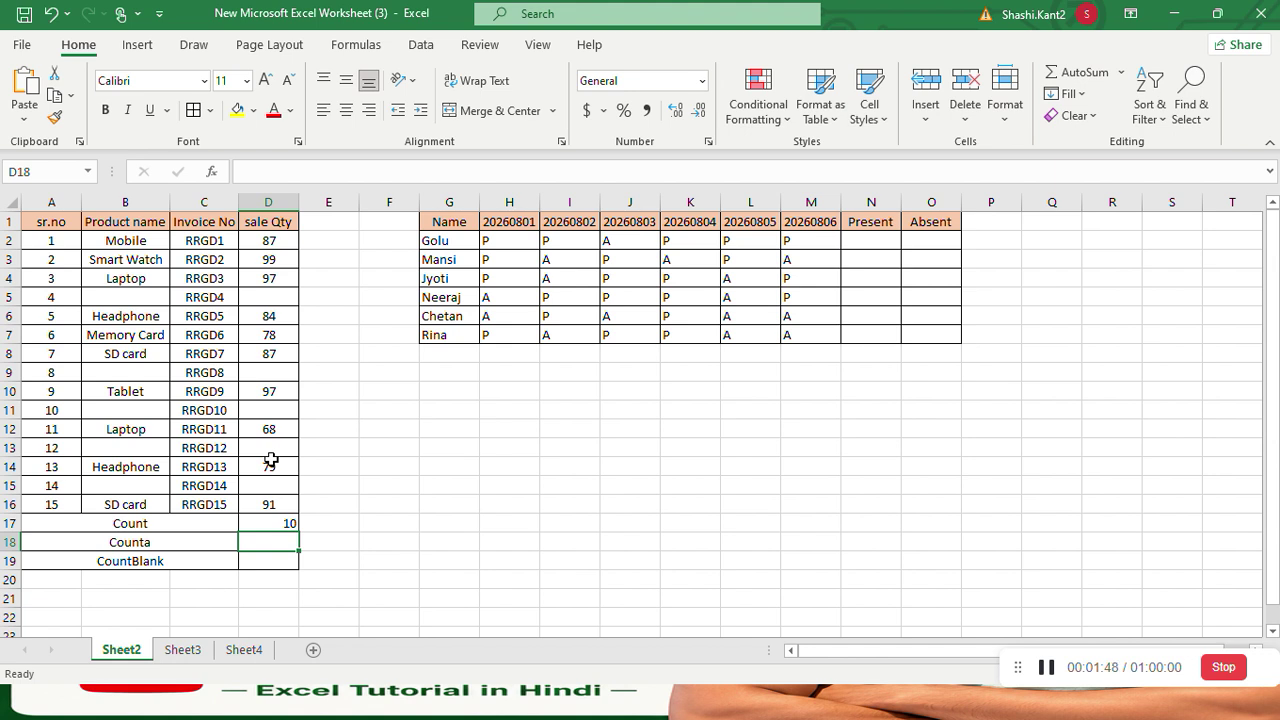
- Enter =COUNTA(B2:B16) in D18 to count the filled product names, and clear the Laptop entry in B4 to test it
key("BackSpace")
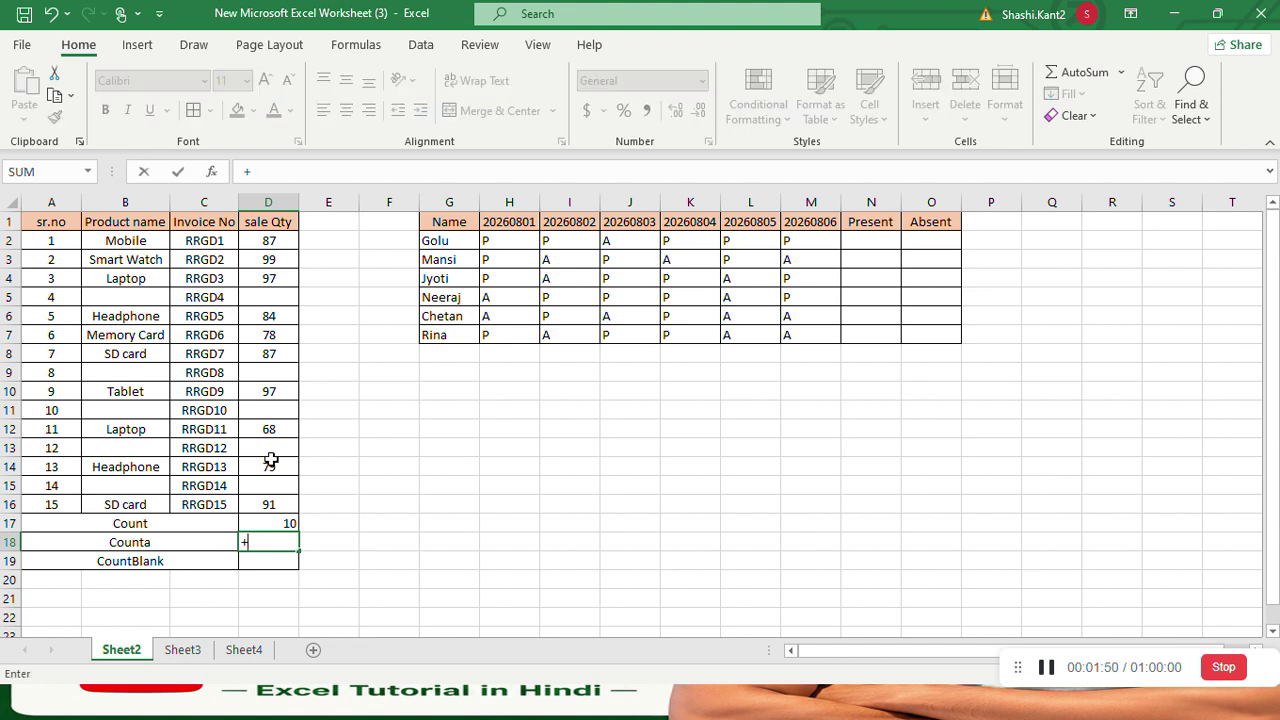
type("=count")
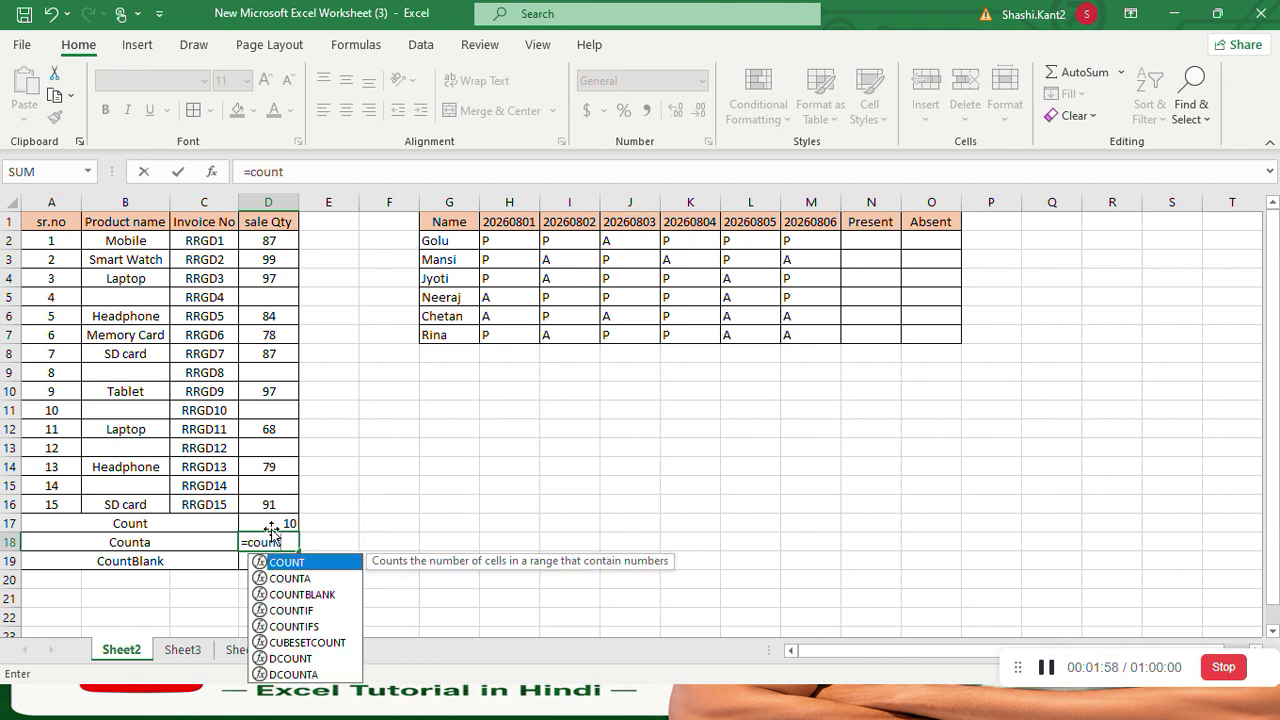
double_click(282, 578)
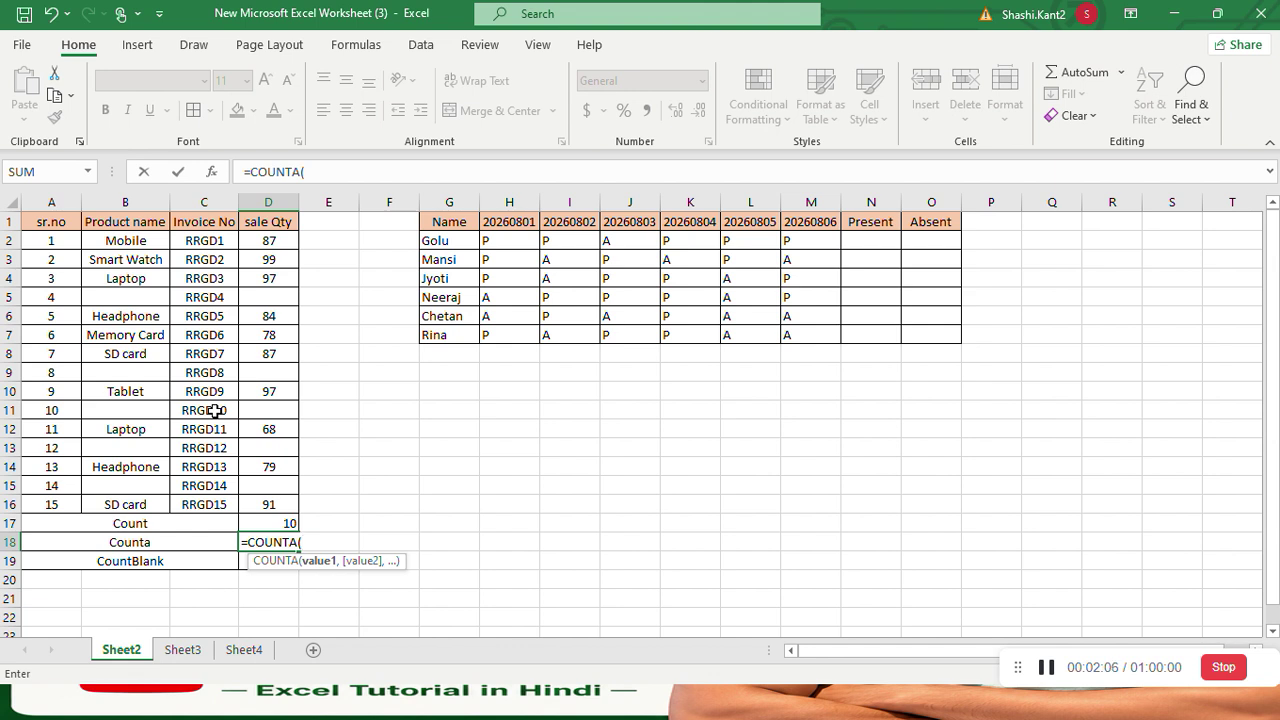
left_click(139, 250)
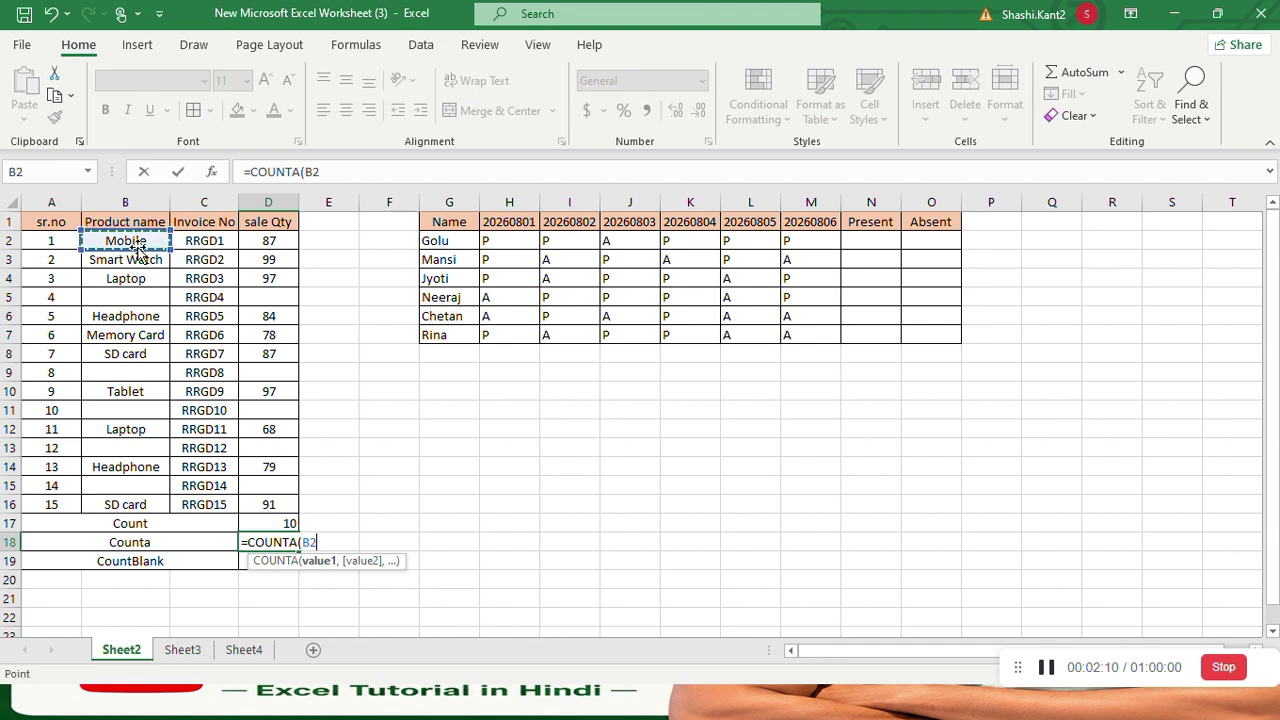
left_click_drag(139, 246, 125, 505)
type(")")
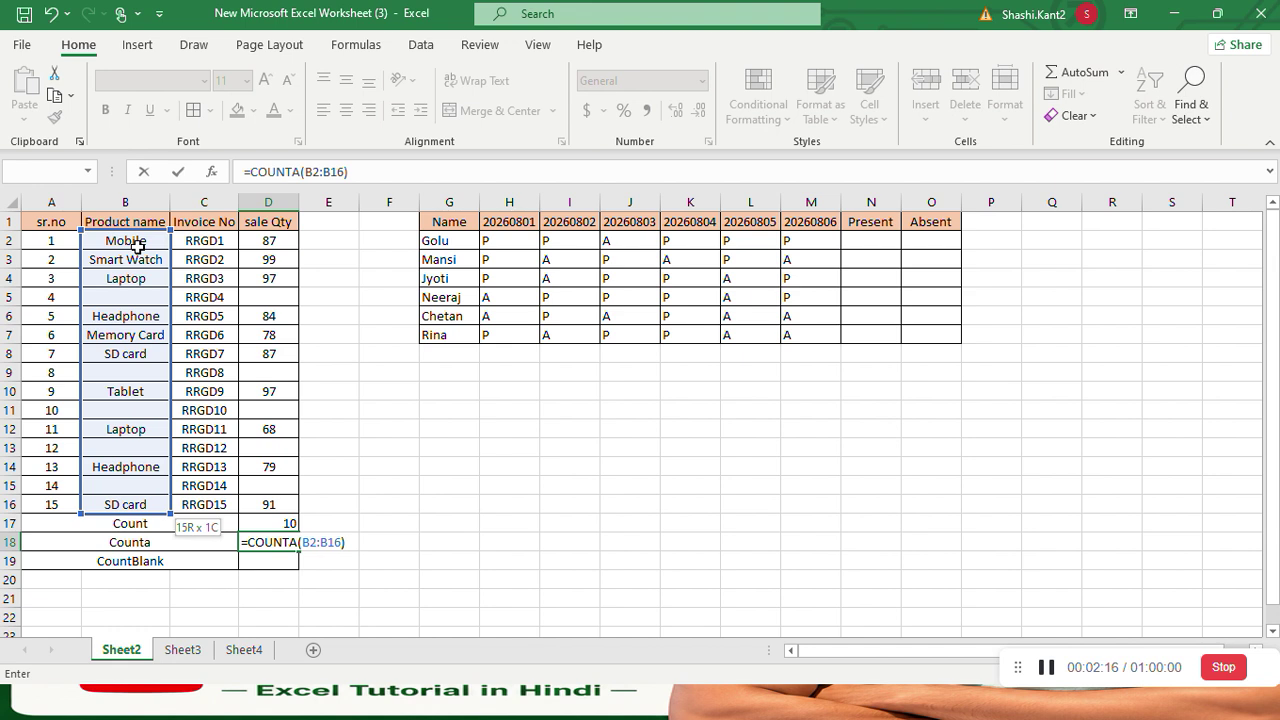
key("Return")
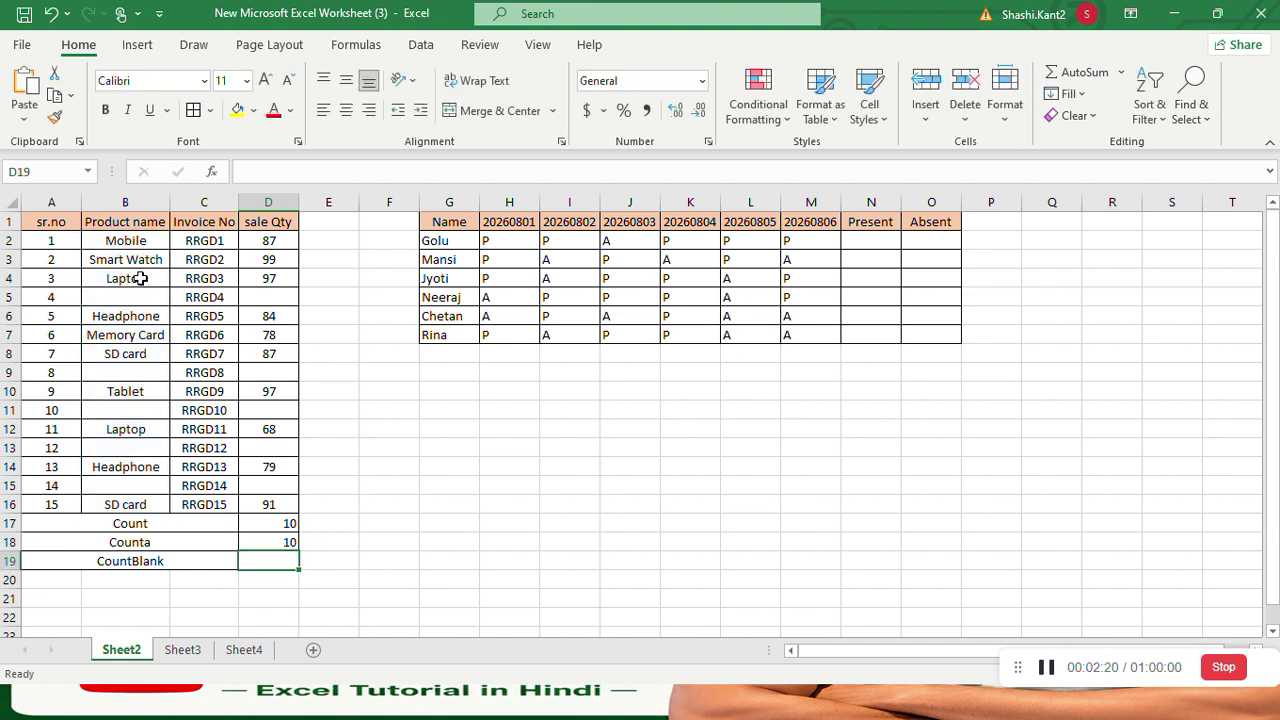
left_click(140, 279)
key("Delete")
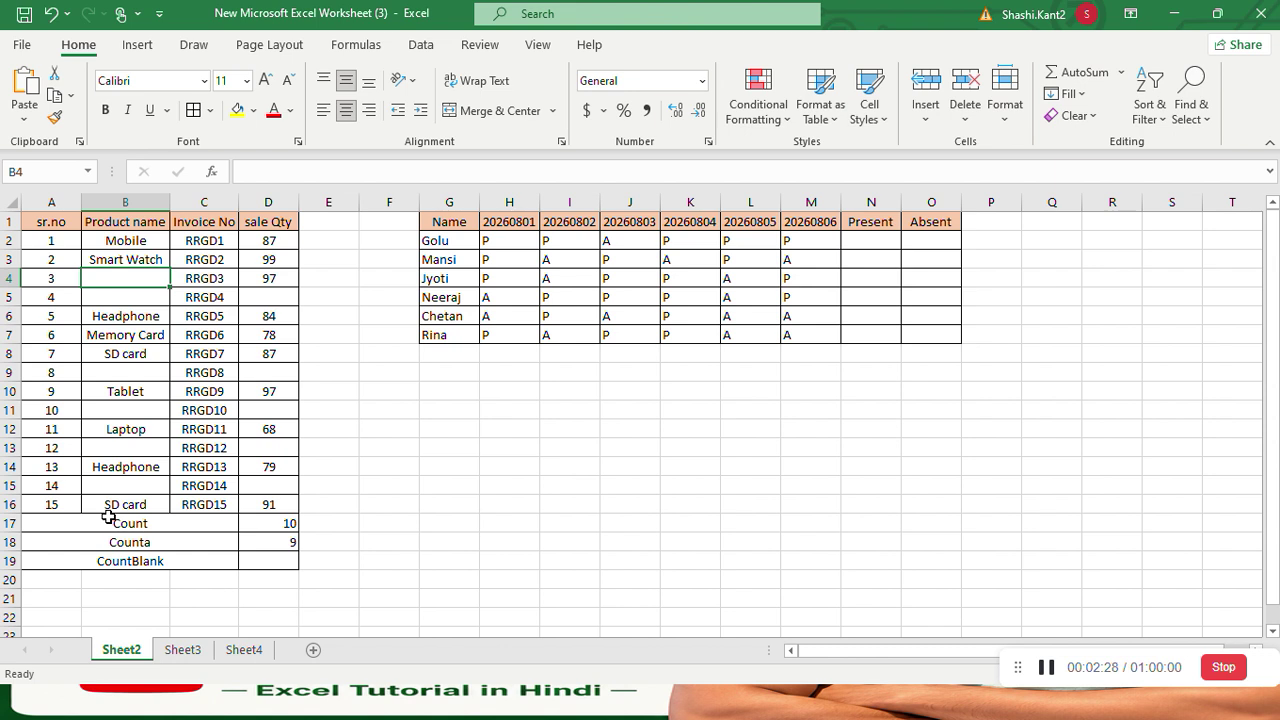
- Enter =COUNTBLANK(D2:D16) in D19 to count the empty sale Qty cells
left_click(265, 563)
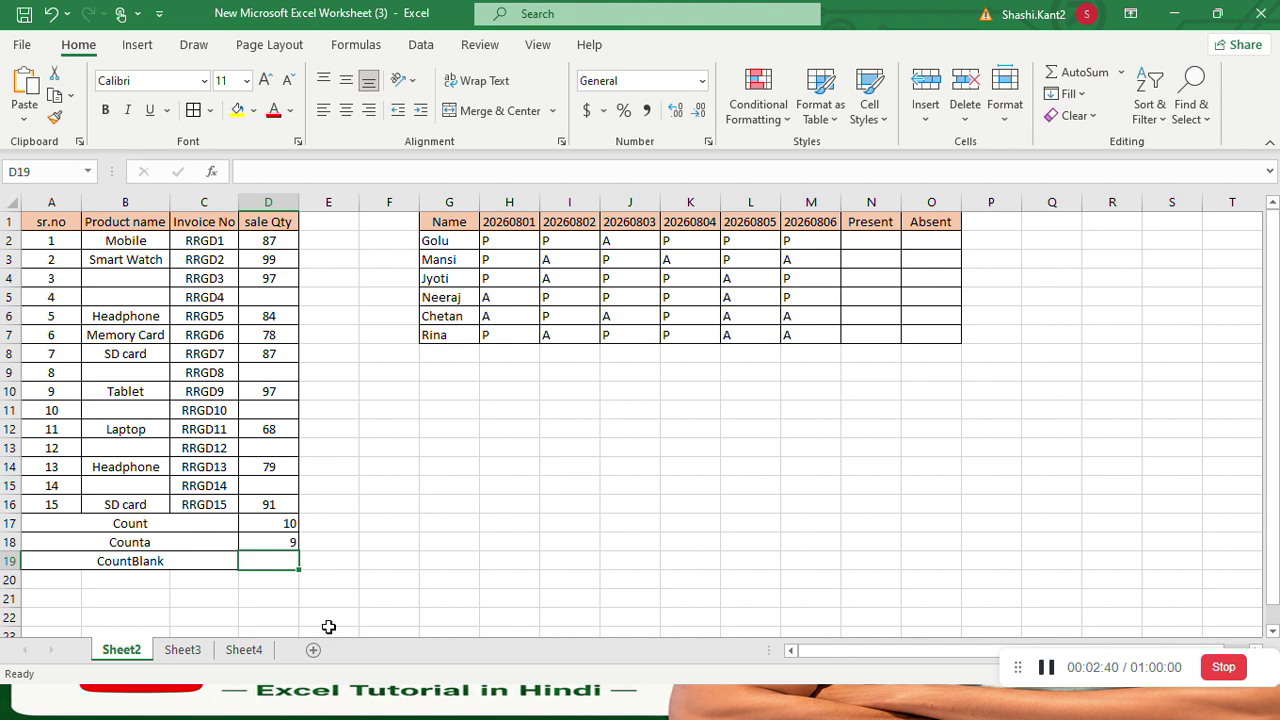
type("=count")
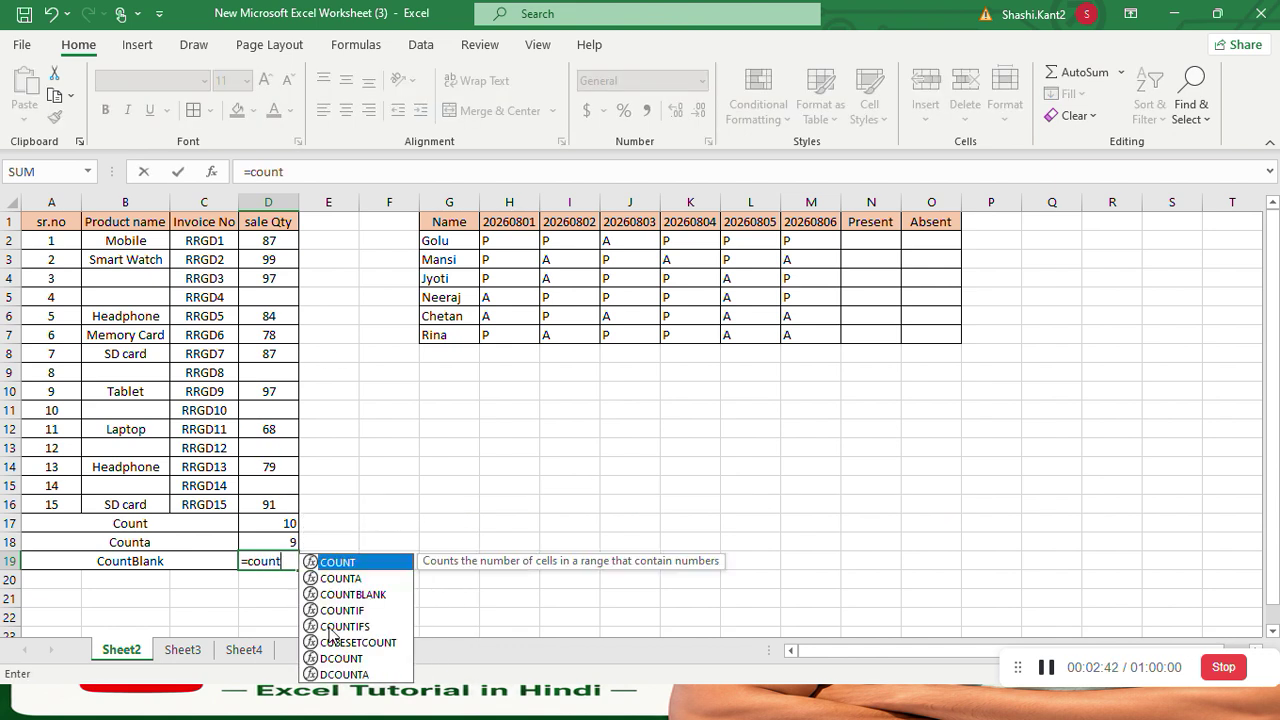
double_click(385, 594)
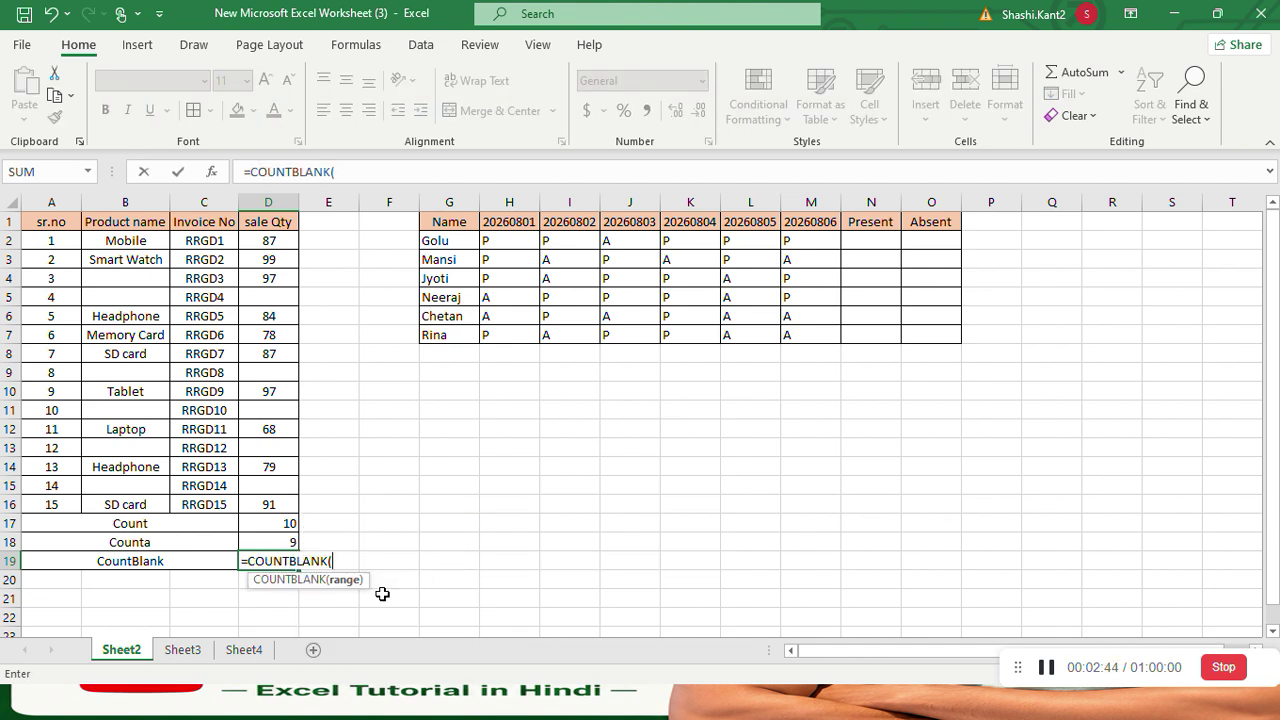
left_click(278, 242)
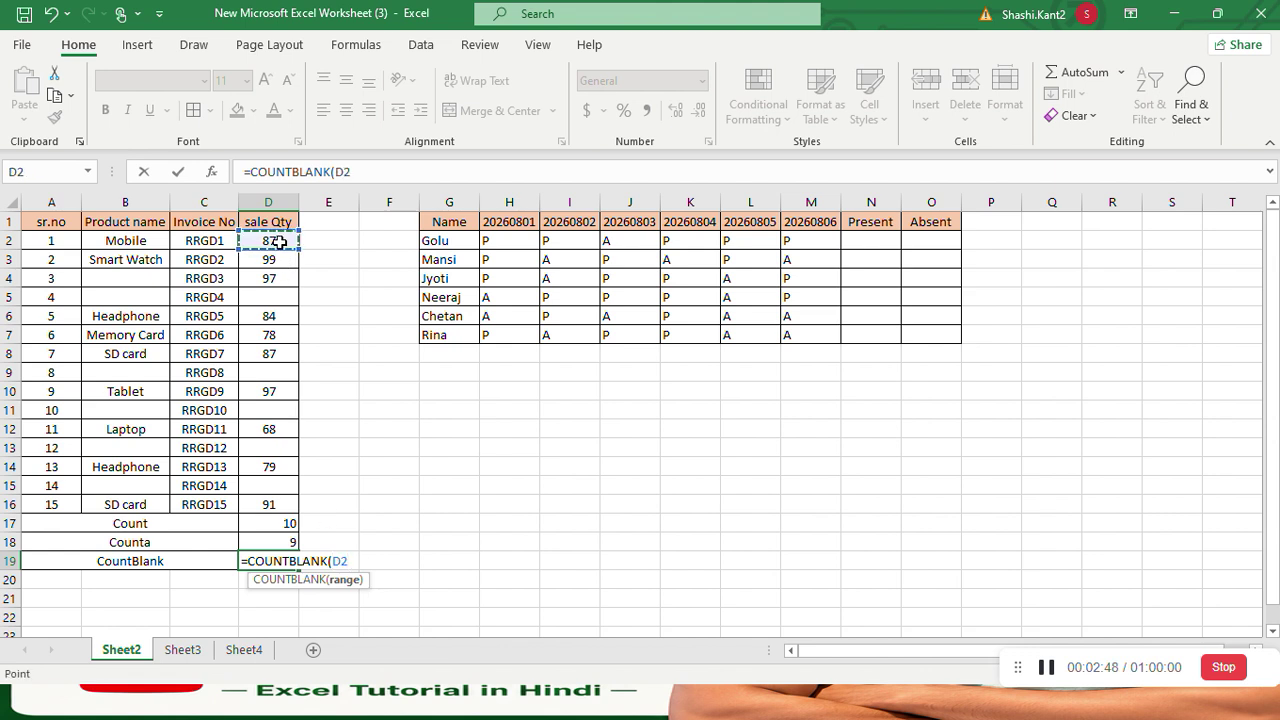
key("shift+Down")
key("shift+Down")
key("shift+Down")
key("shift+Down")
key("shift+Down")
key("shift+Down")
key("shift+Down")
key("shift+Down")
key("shift+Down")
key("shift+Down")
key("shift+Down")
key("shift+Down")
key("shift+Down")
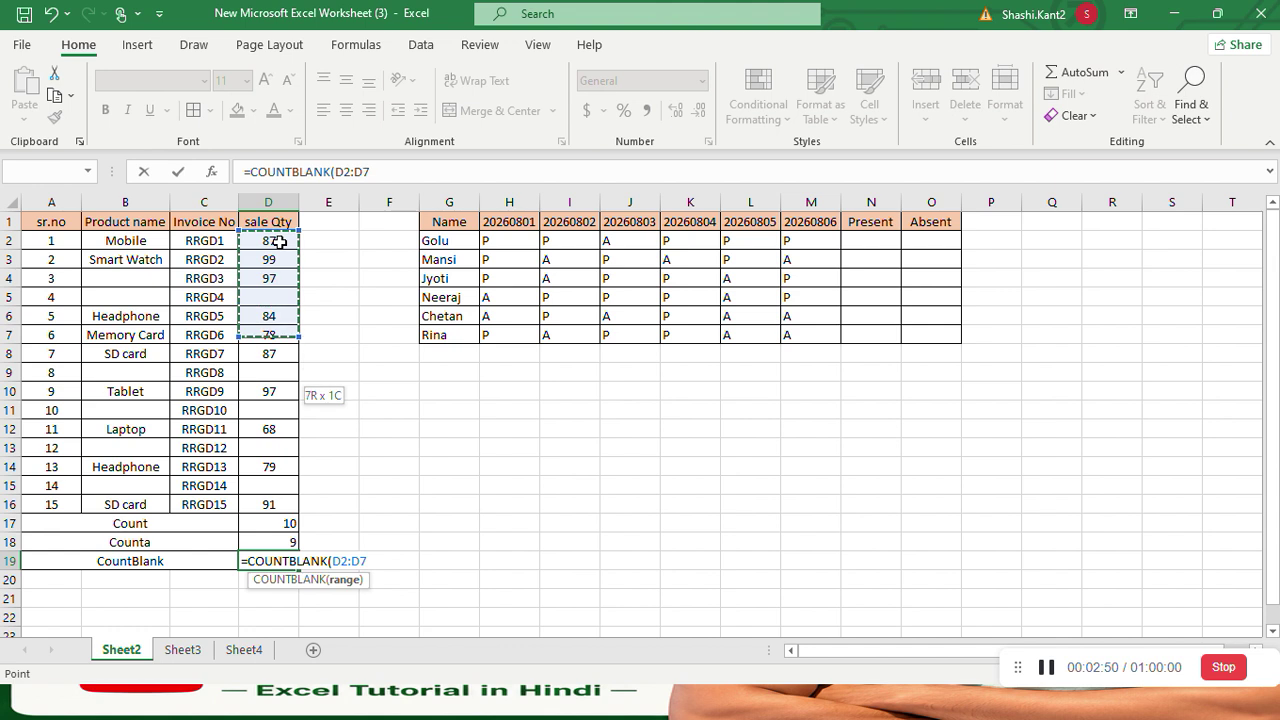
key("shift+Down")
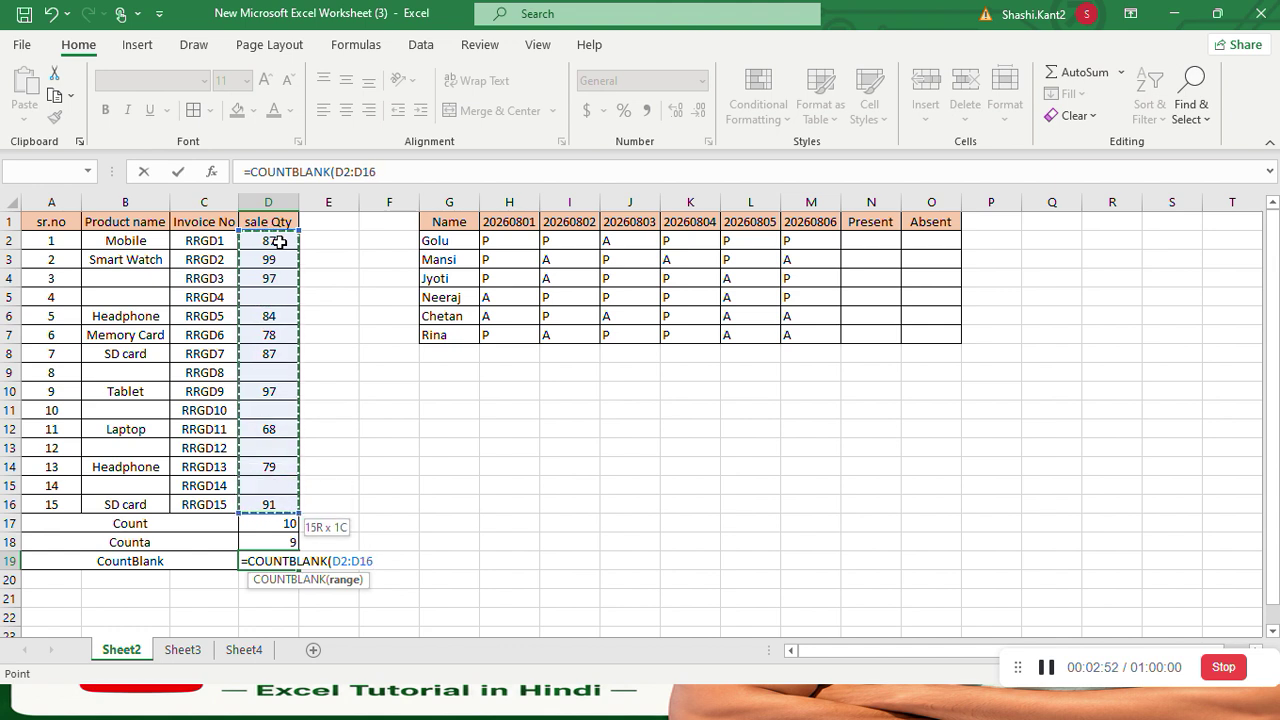
type(")")
key("Return")
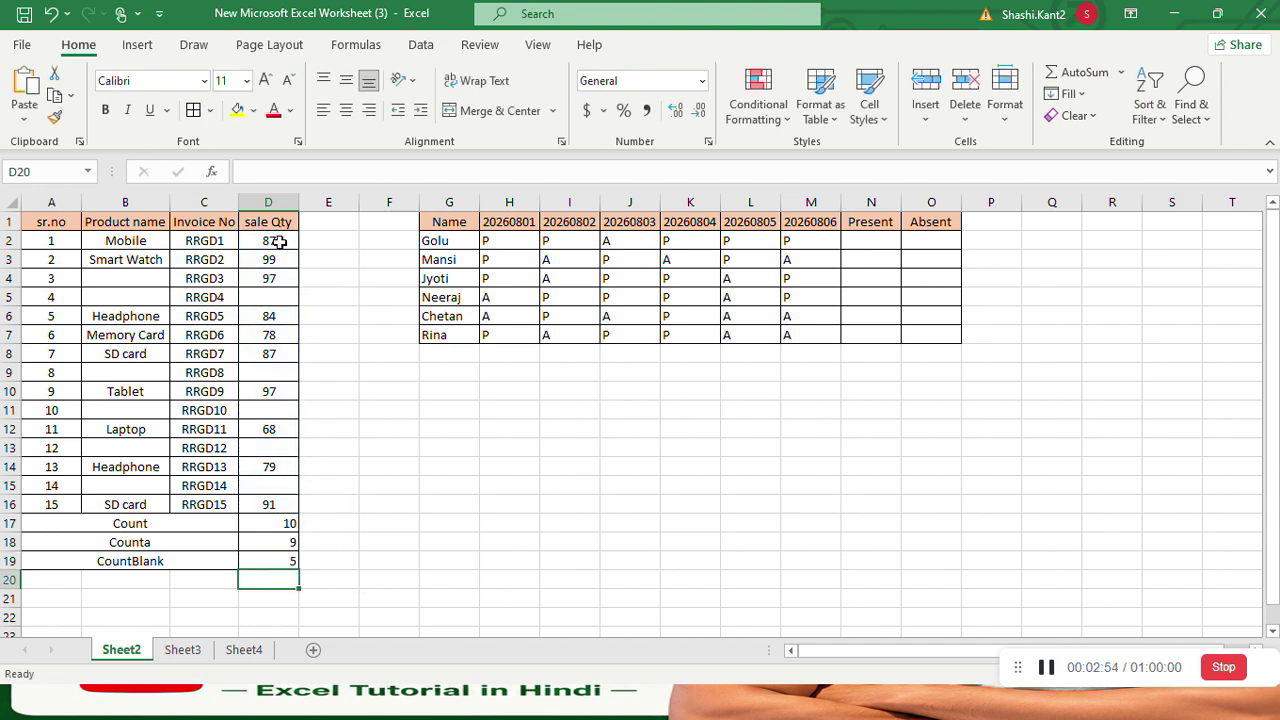
- Check the empty sale Qty cells D5, D9, D11, D13 and D15 one by one against the CountBlank result
left_click(280, 296)
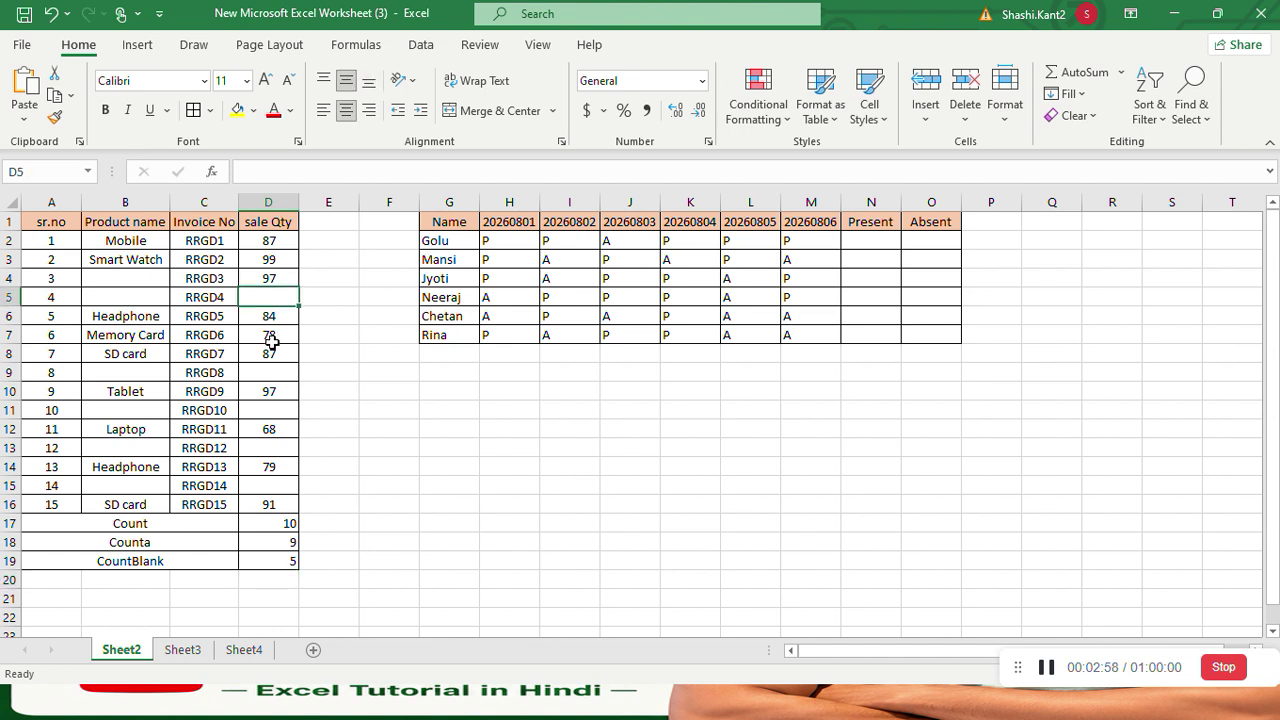
left_click(268, 374)
left_click(268, 410)
left_click(268, 447)
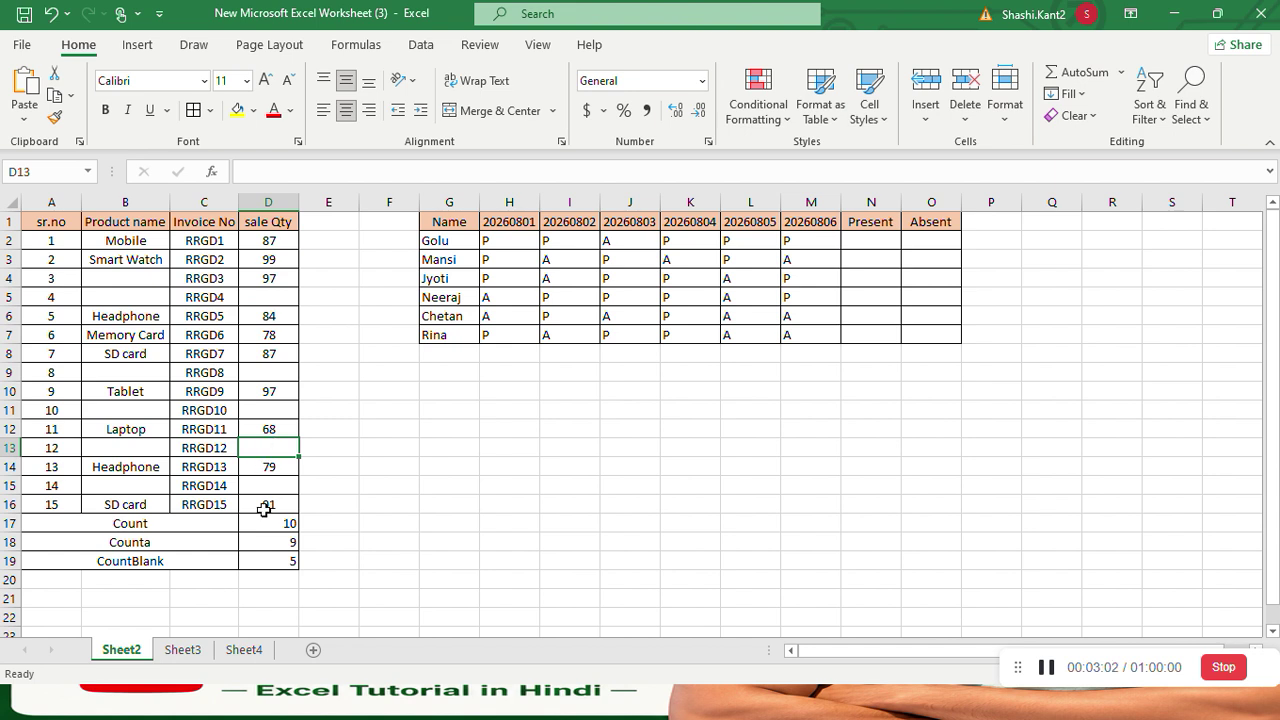
left_click(269, 489)
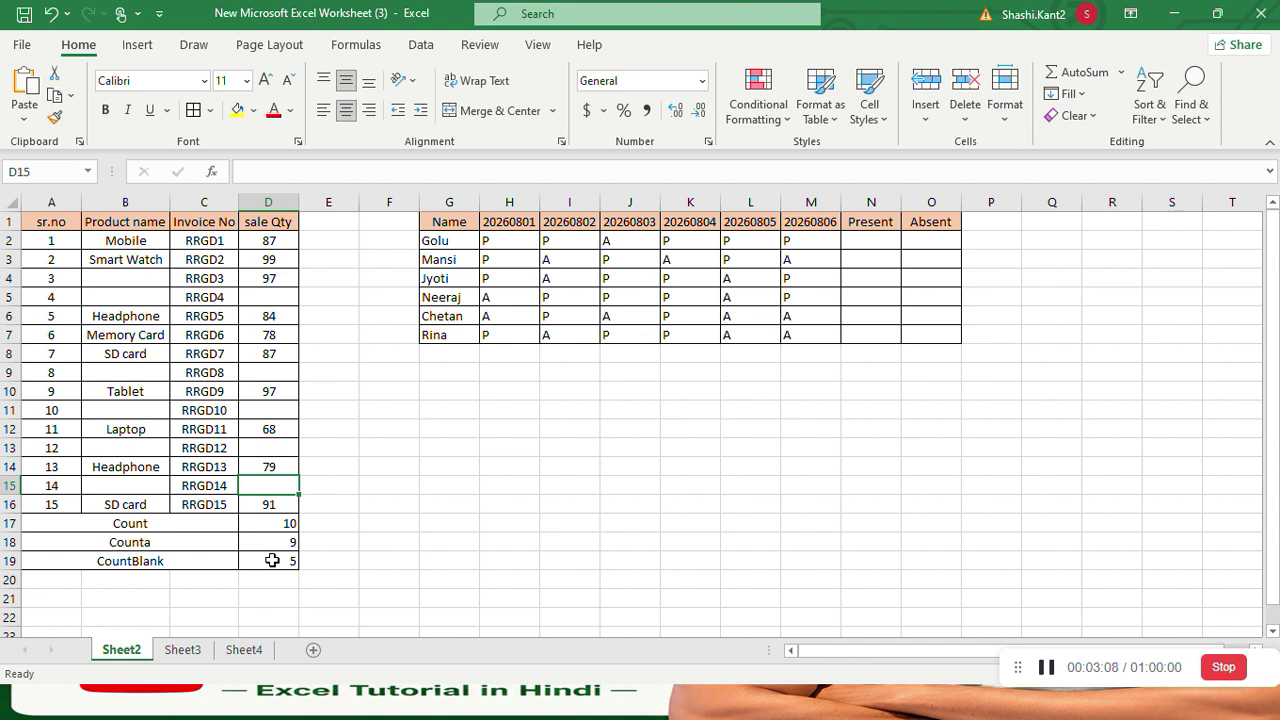
left_click(608, 466)
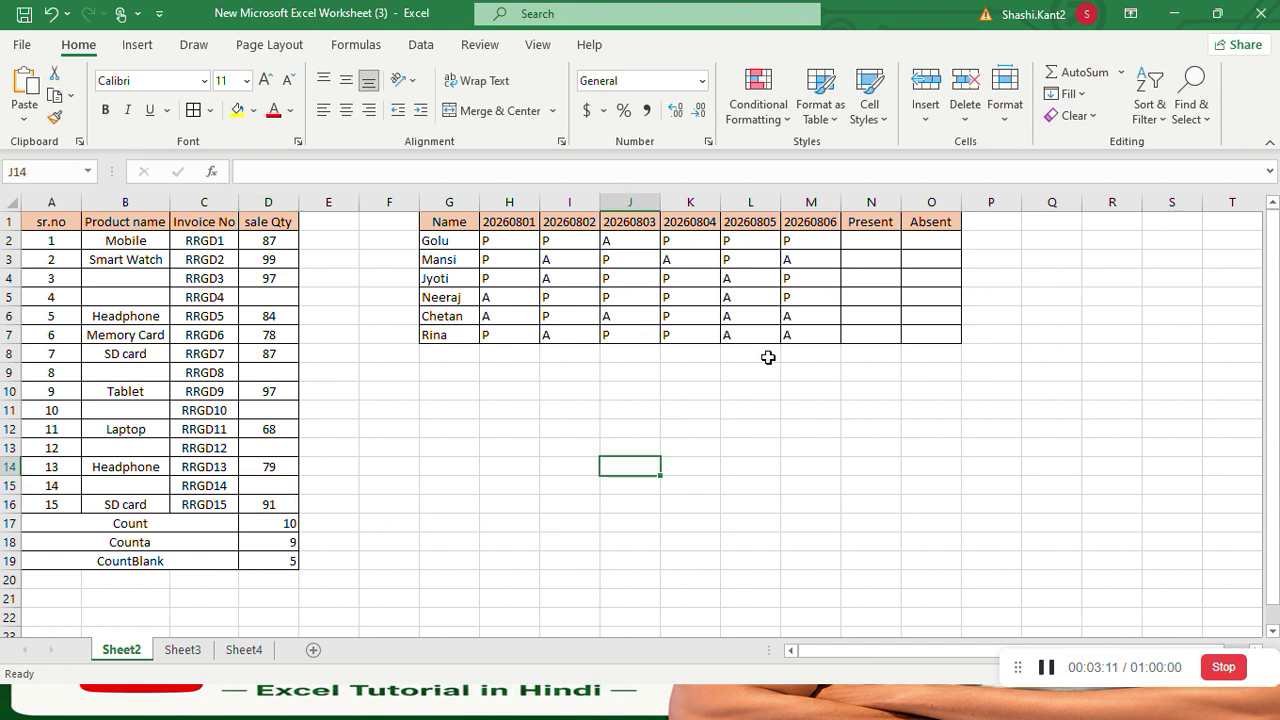
- Enter =COUNTIF(H2:M2,"P") in N2 to count the first person's present days
left_click(871, 244)
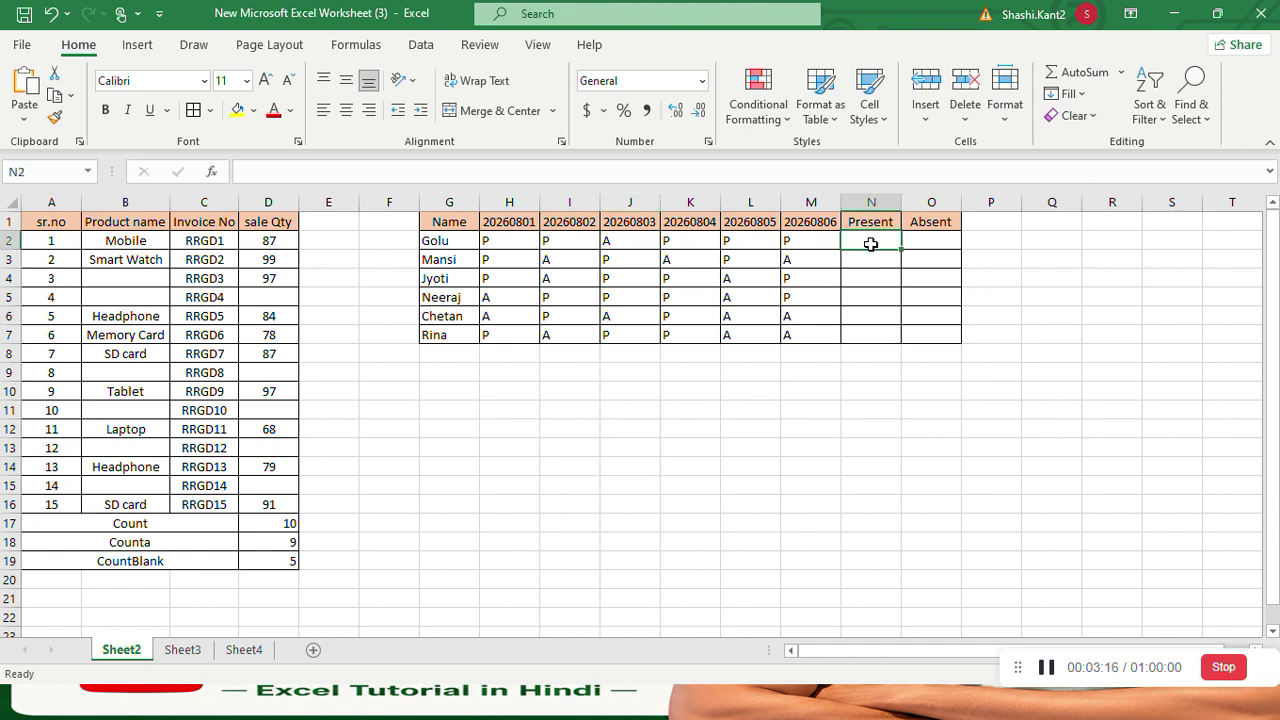
type("=count")
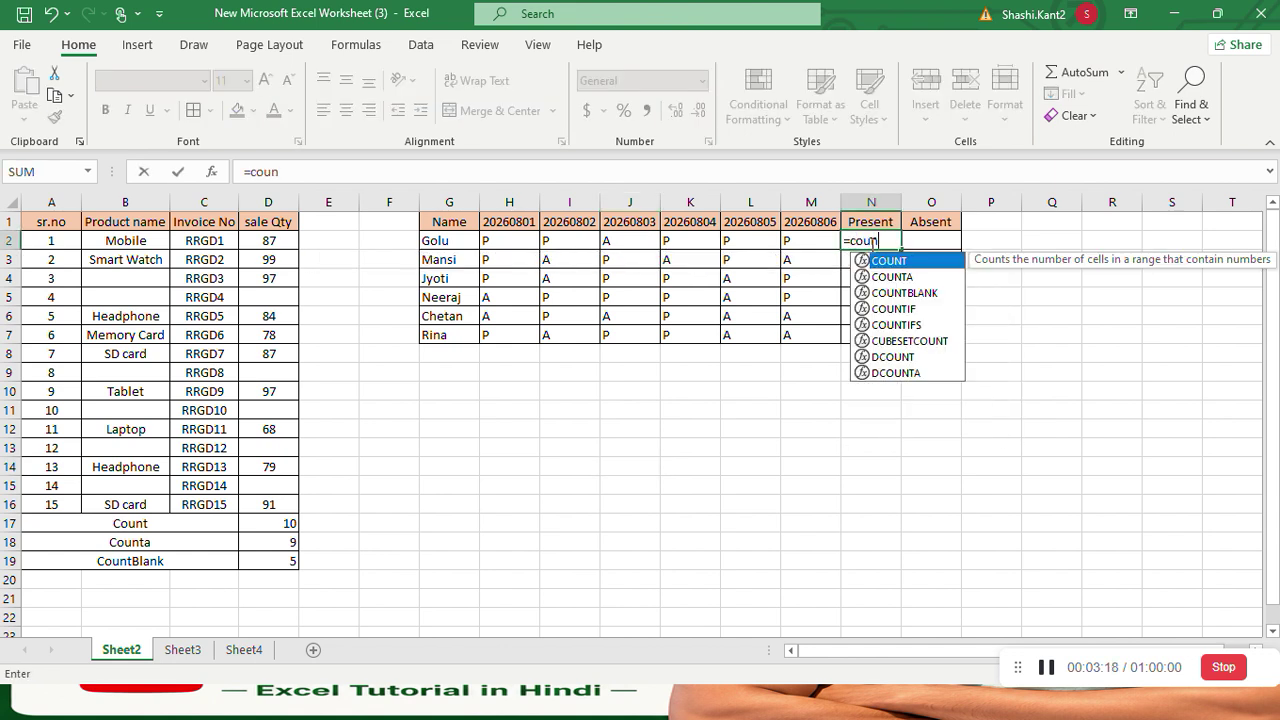
double_click(912, 308)
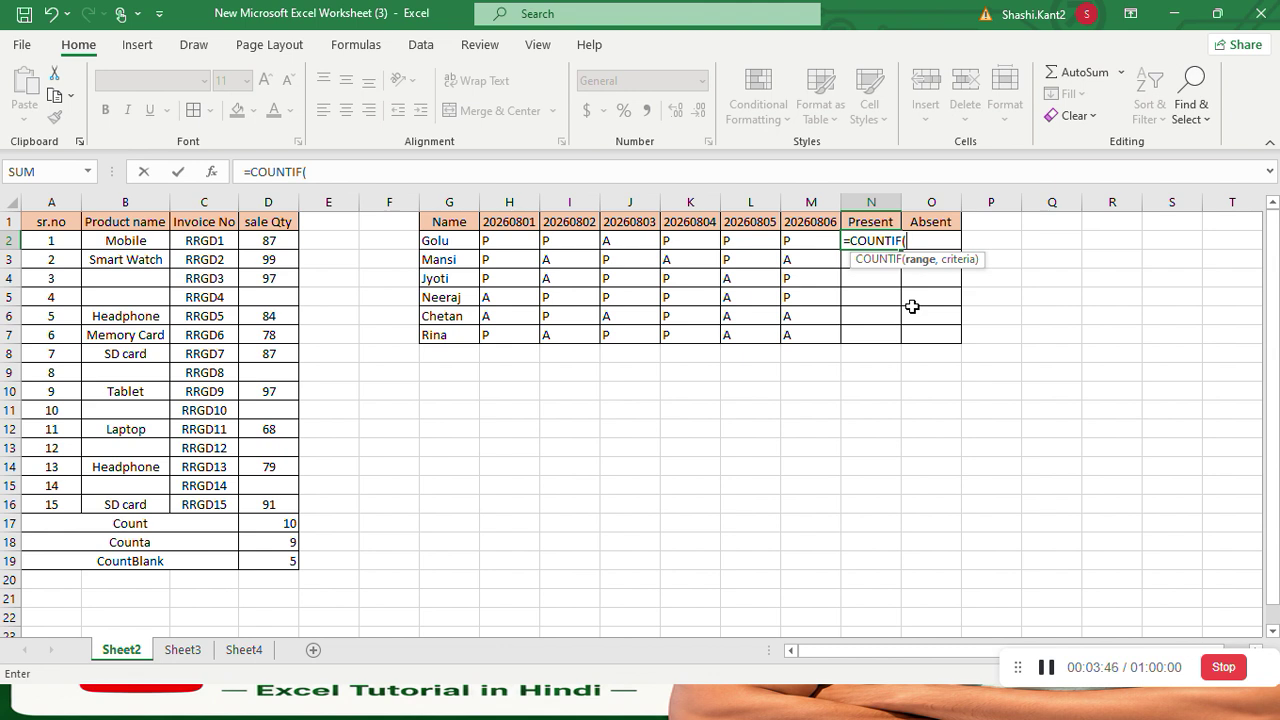
left_click(517, 240)
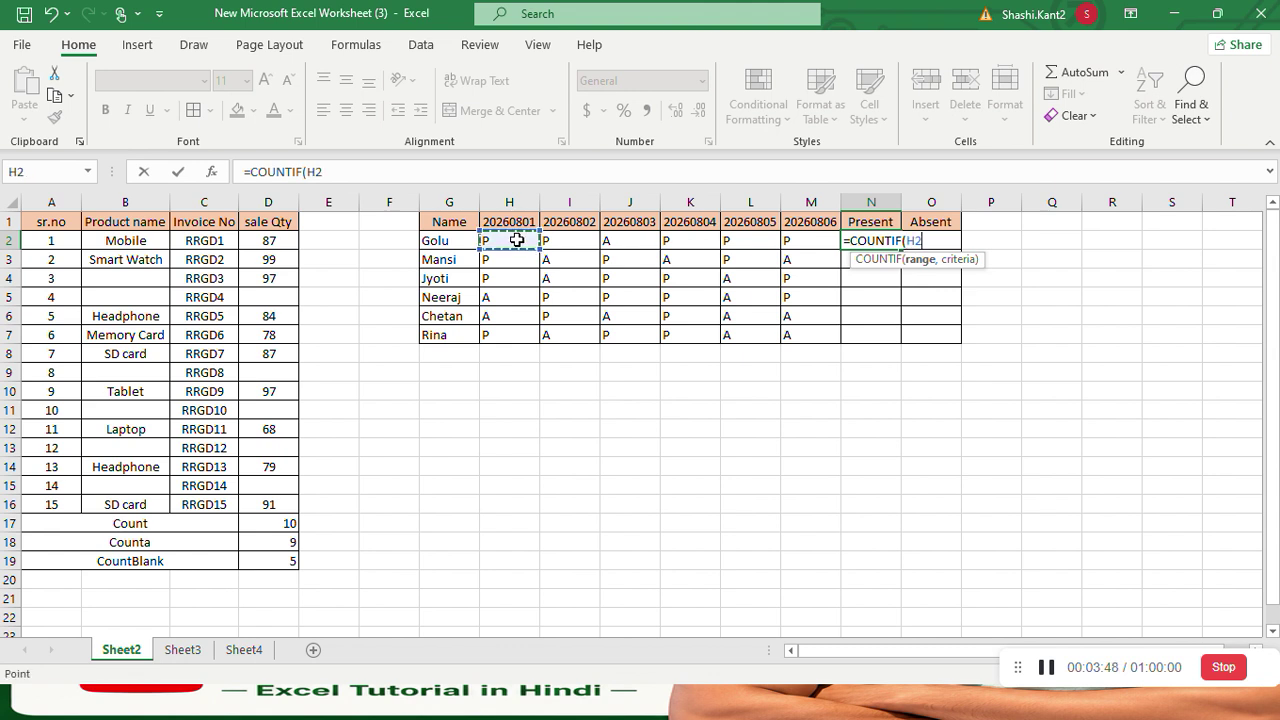
key("shift+Right")
key("shift+Right")
key("shift+Right")
key("shift+Right")
key("shift+Right")
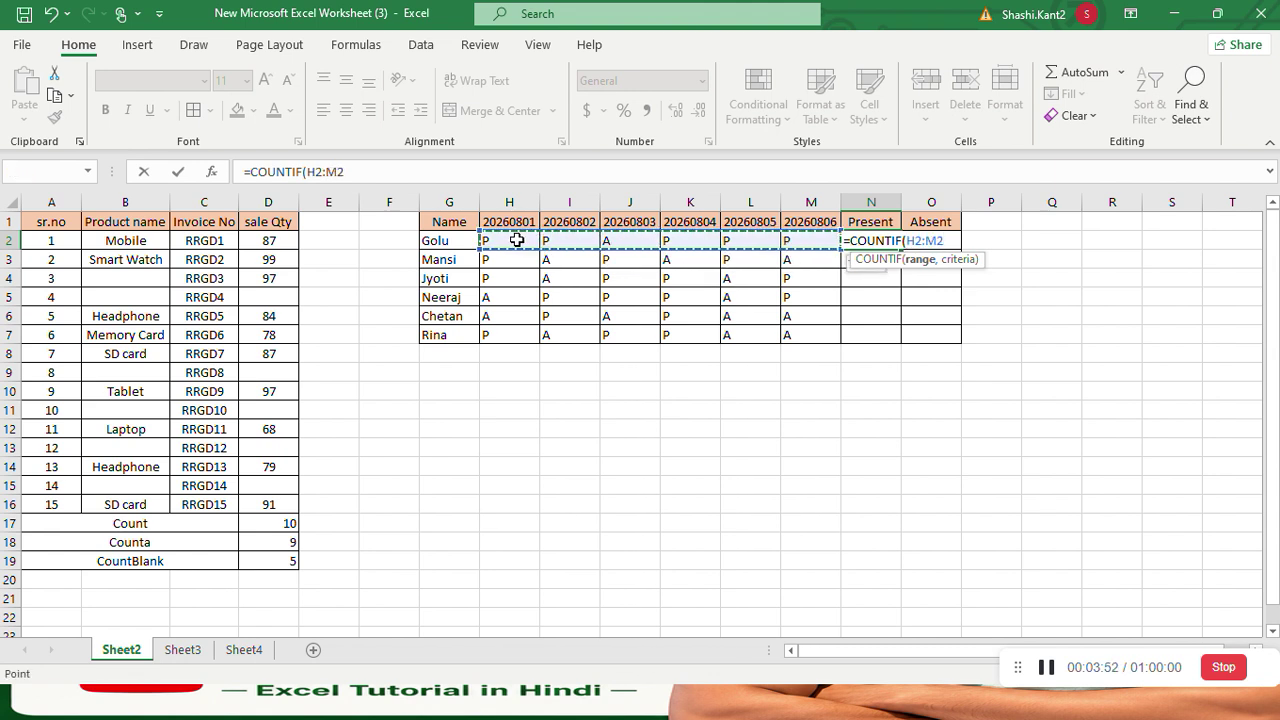
type(",")
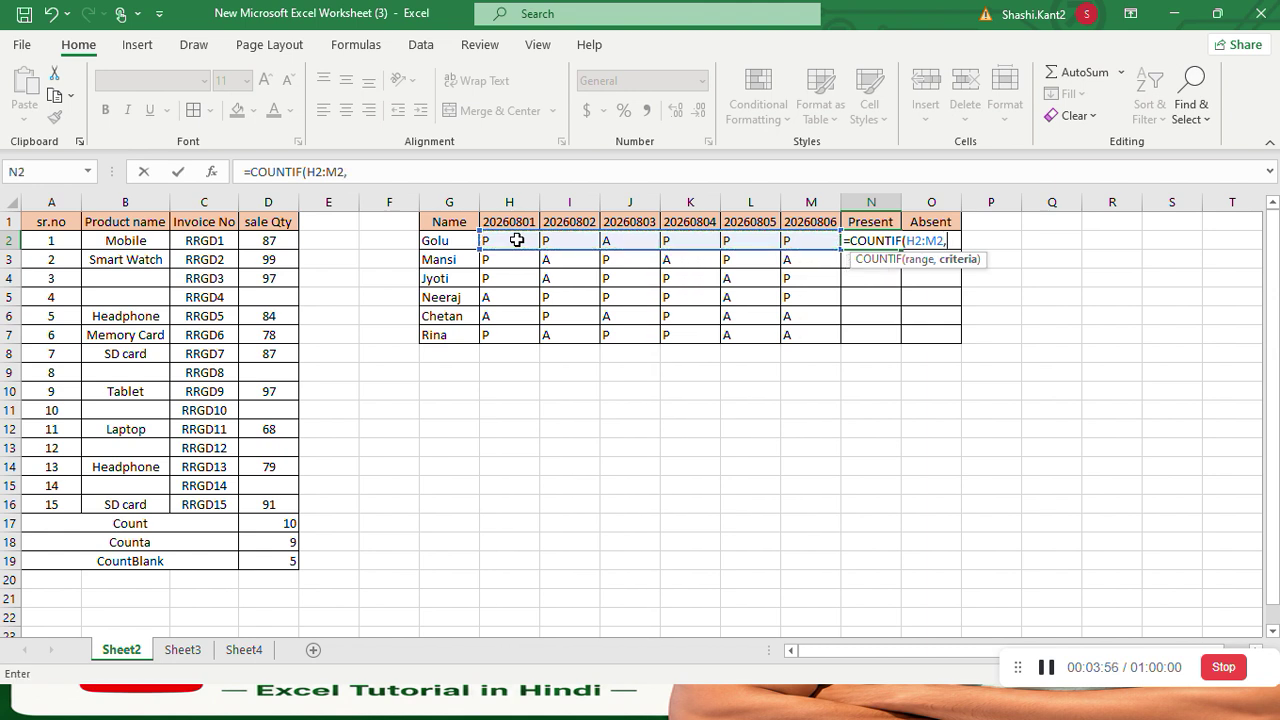
type("\"P\")")
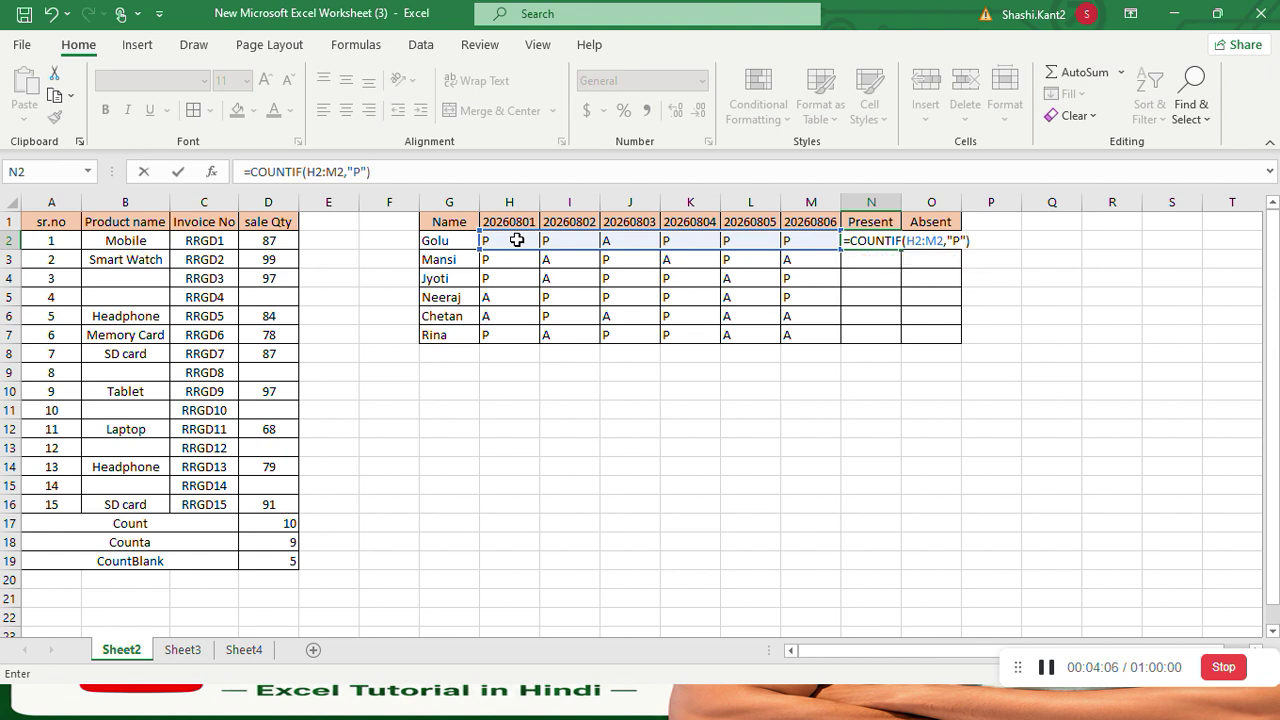
key("ctrl+Return")
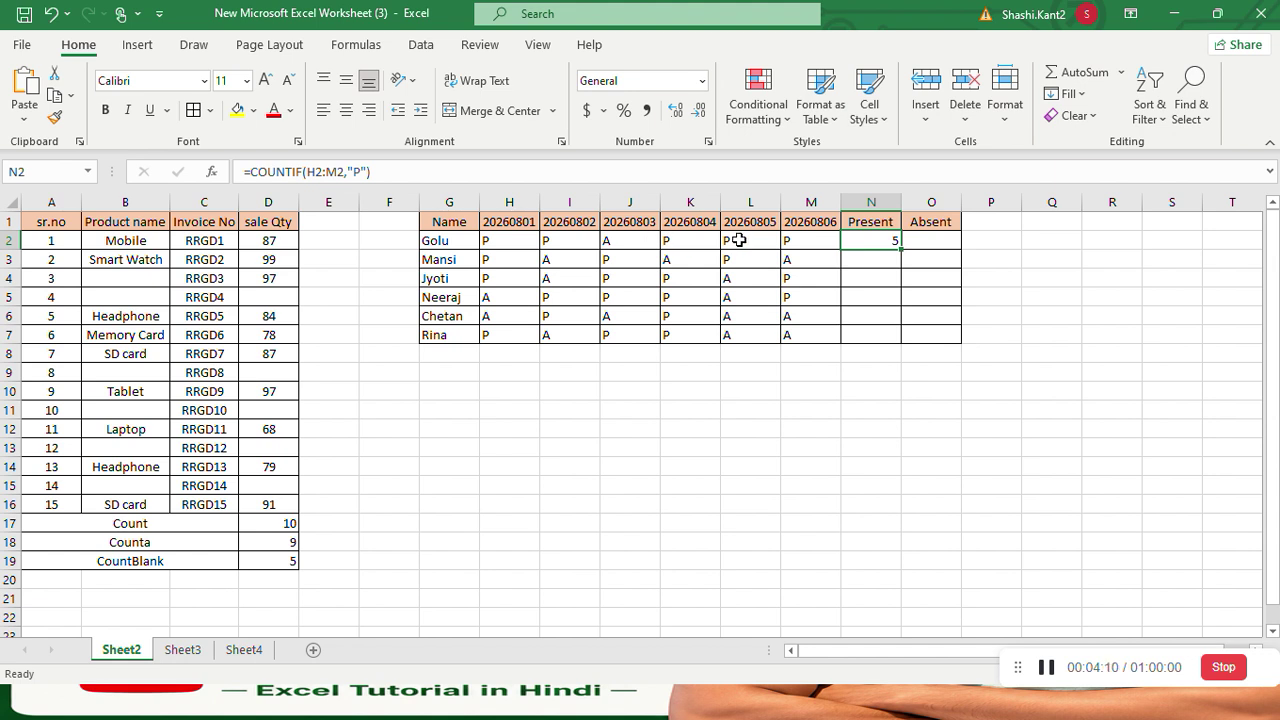
- Enter =COUNTIF(H2:M2,"A") in O2 to count the first person's absent days, and check it against the A entry in J2
left_click(943, 239)
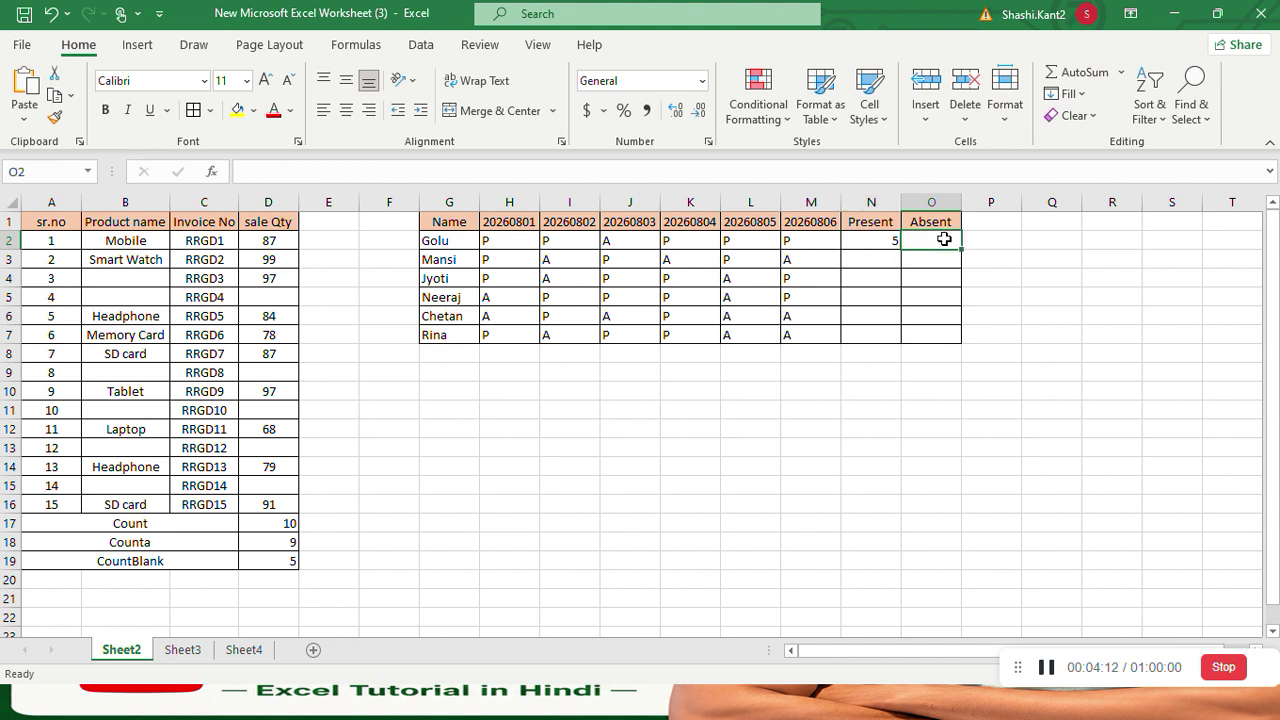
type("=")
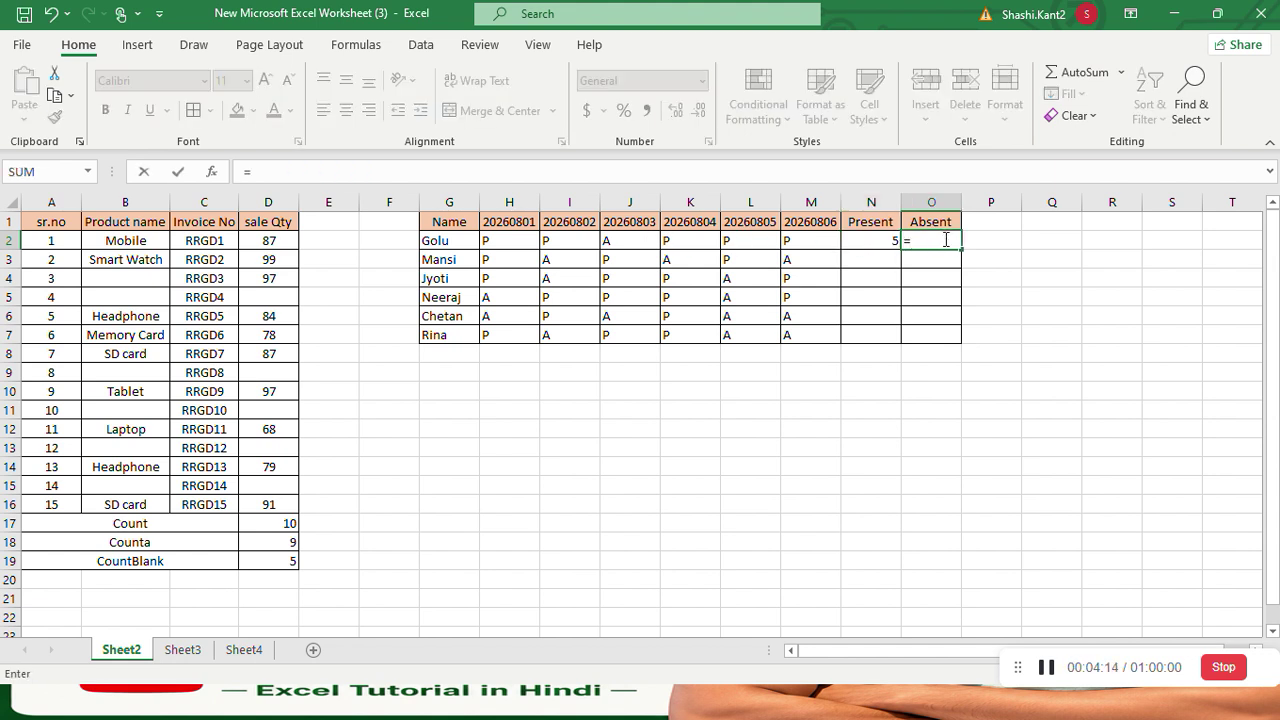
type("C")
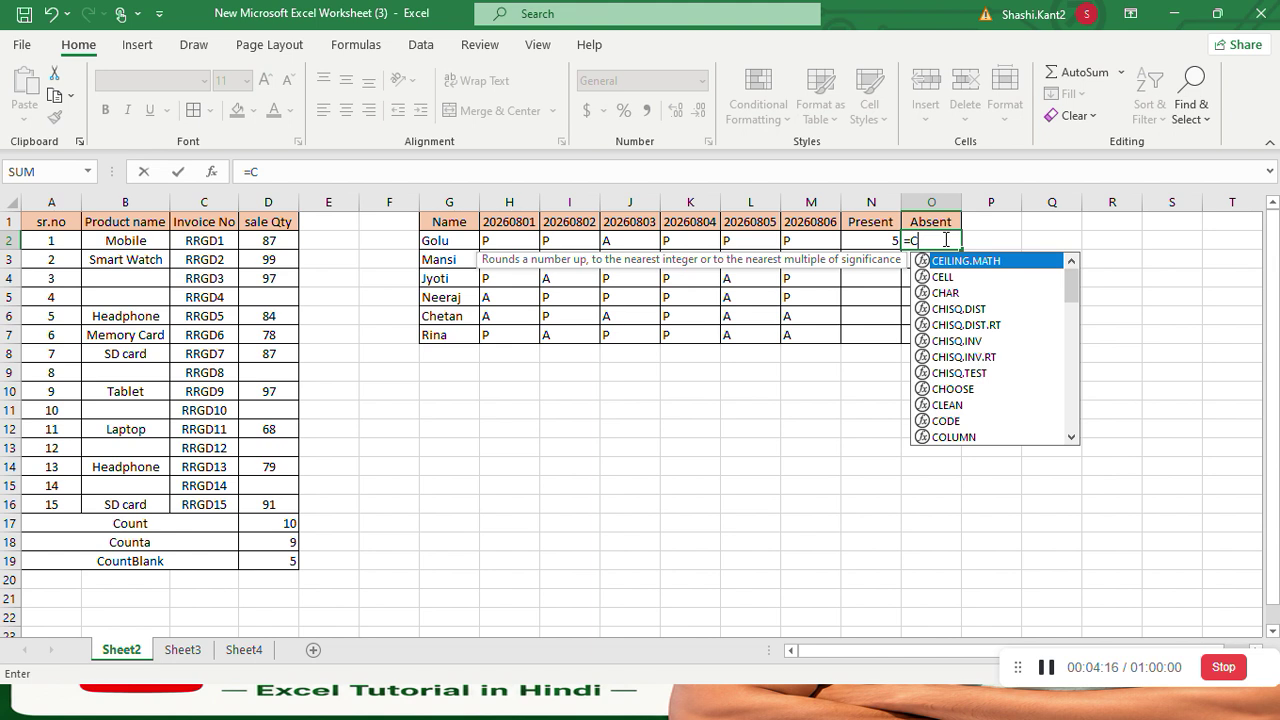
type("ount")
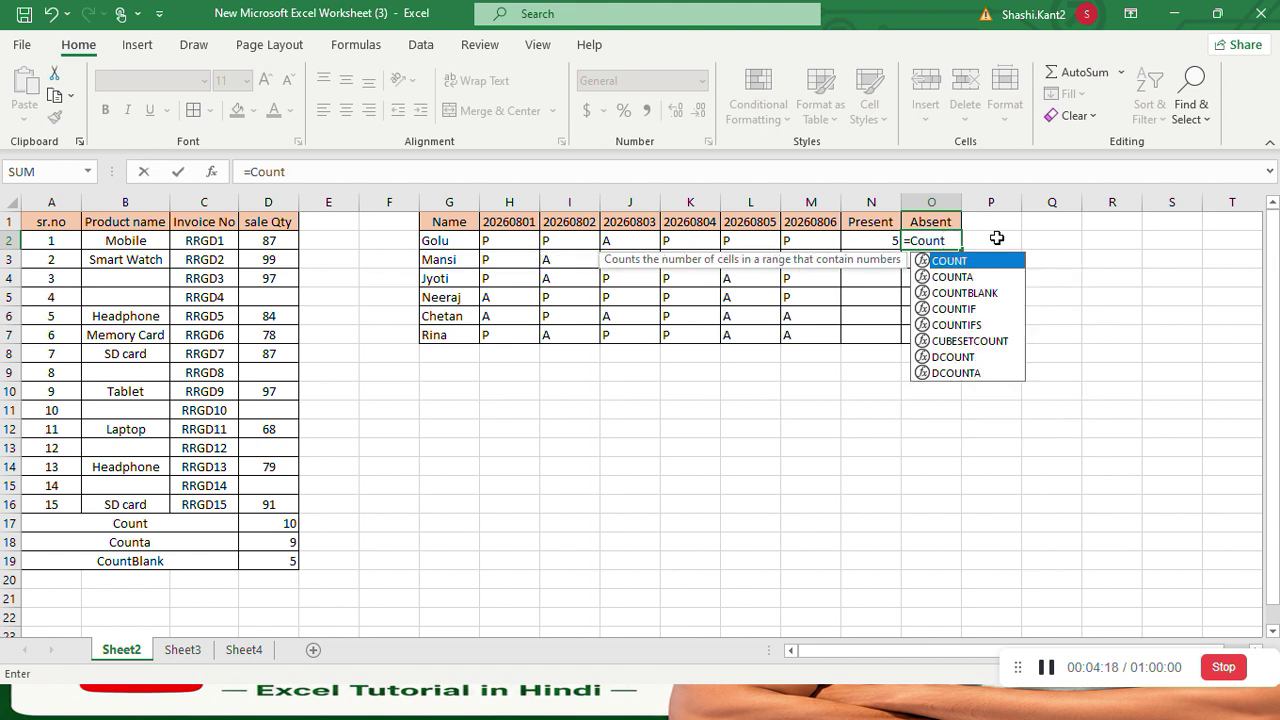
double_click(990, 310)
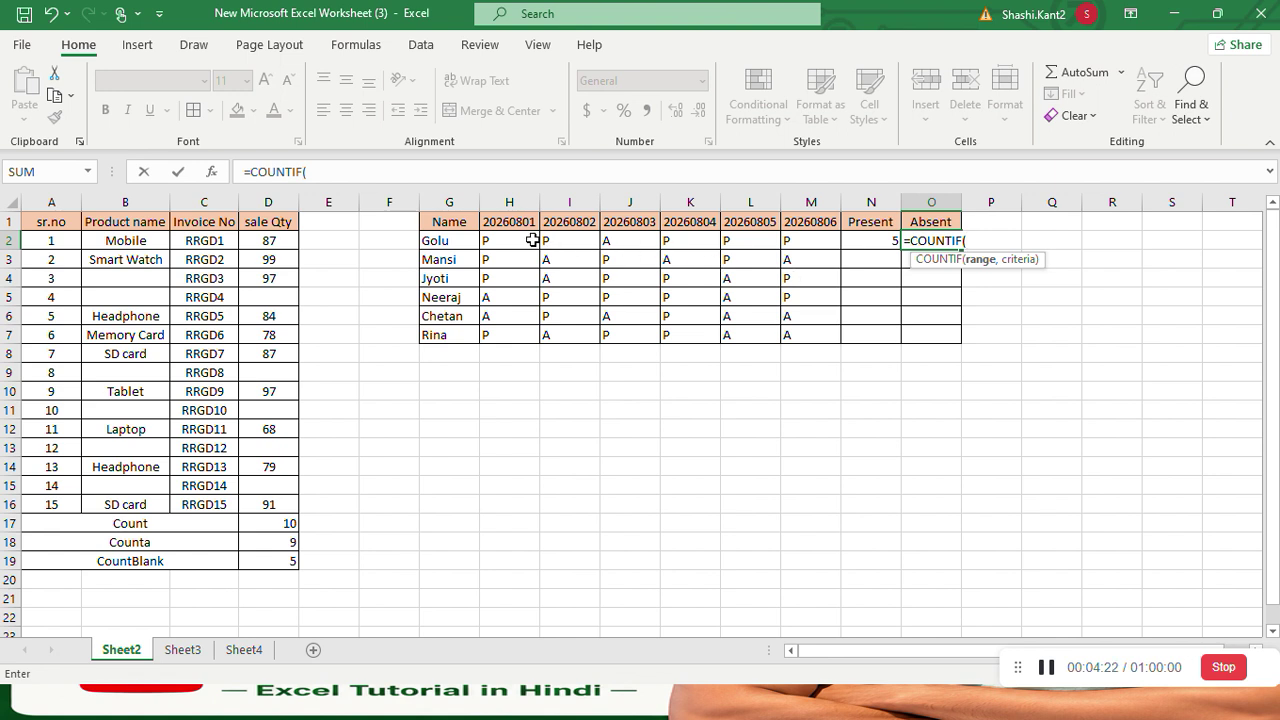
left_click_drag(519, 240, 799, 238)
type(",")
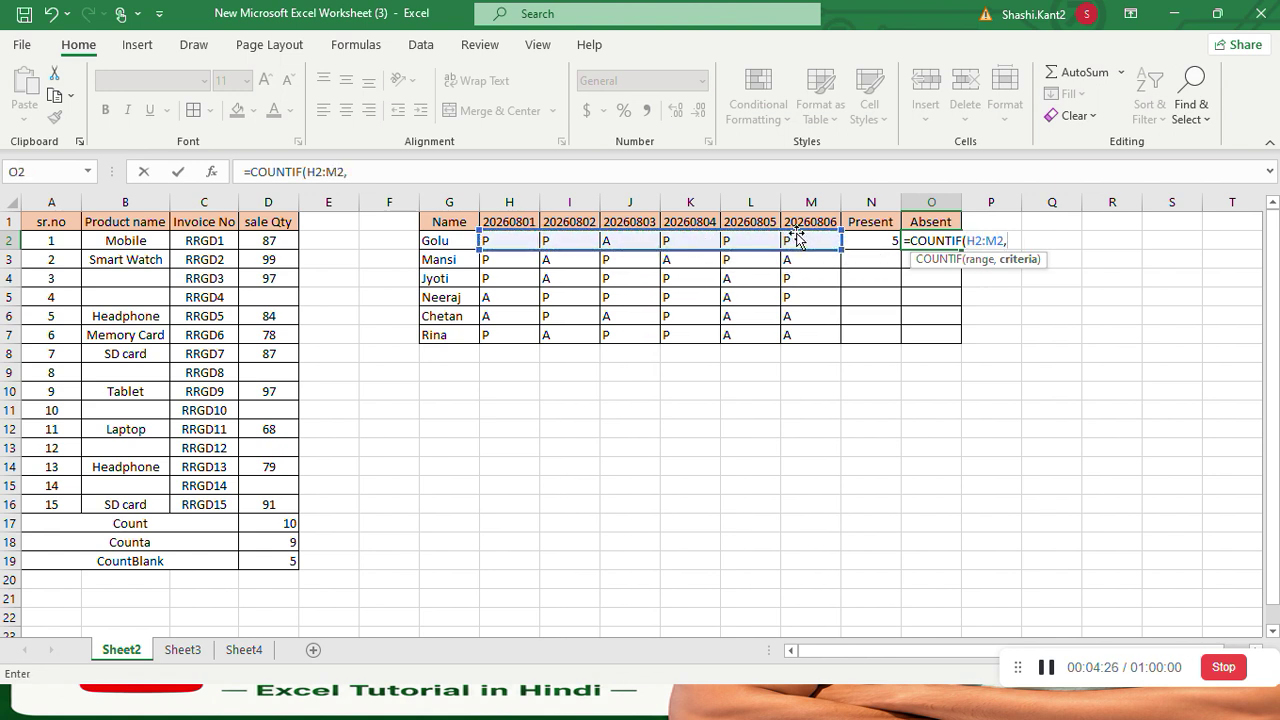
type("\"A\")")
key("Return")
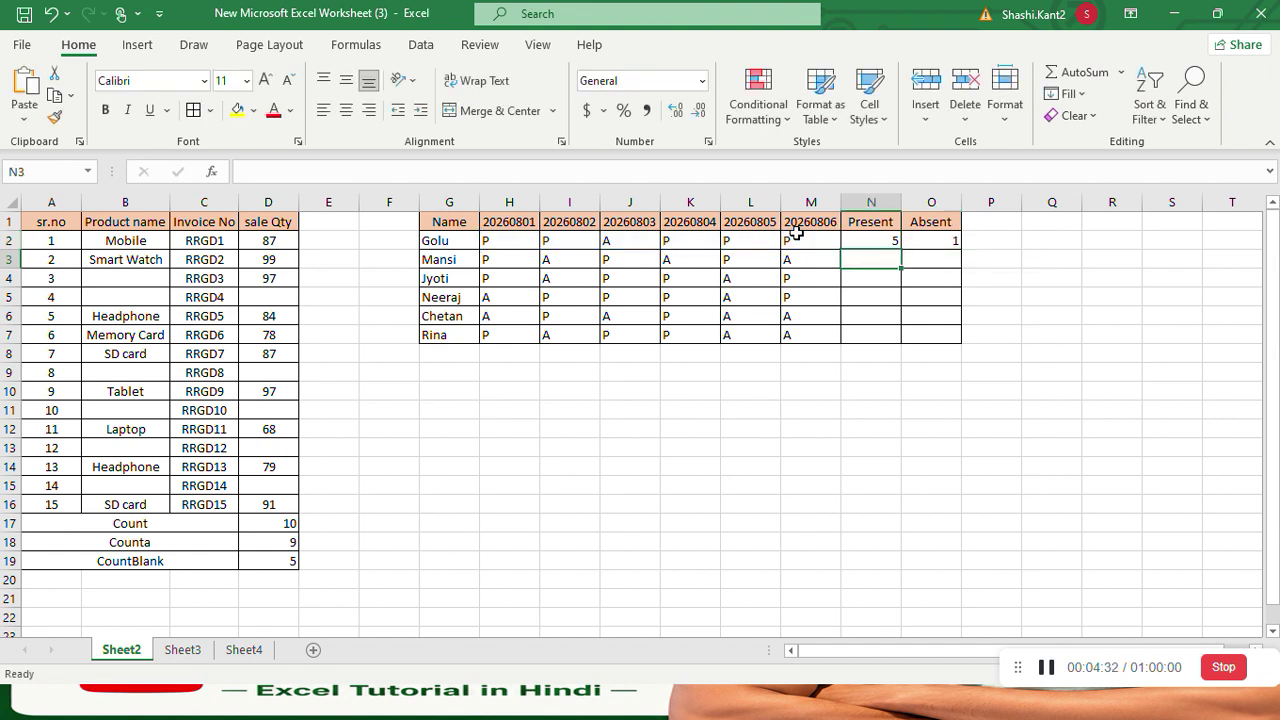
left_click(623, 245)
key("Up")
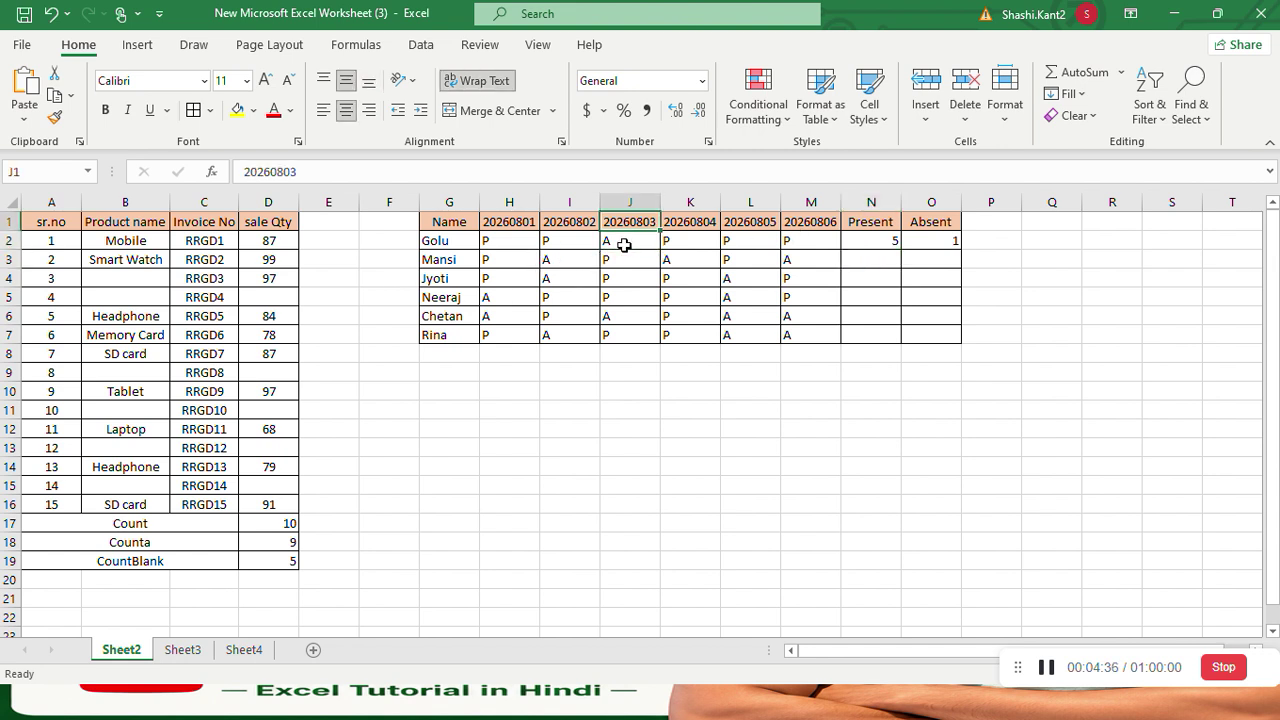
key("Down")
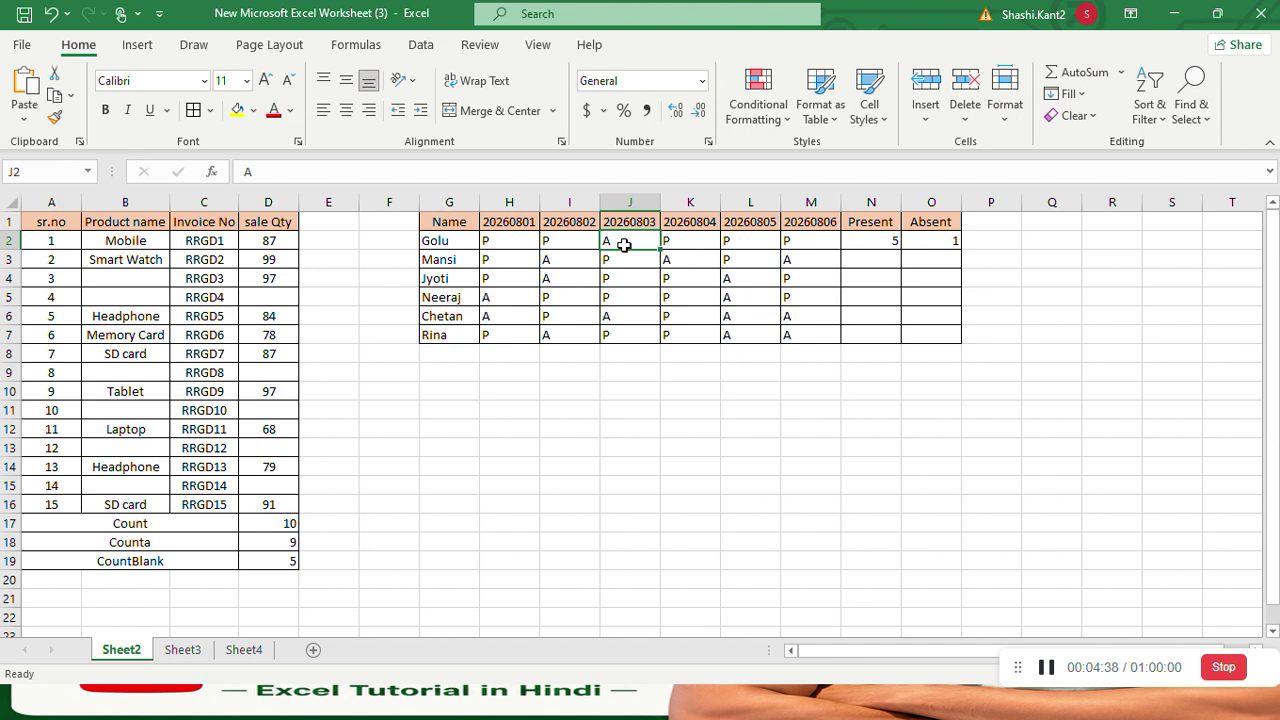
- Fill the Present and Absent formulas from N2:O2 down through row 7 for the remaining people
left_click(860, 241)
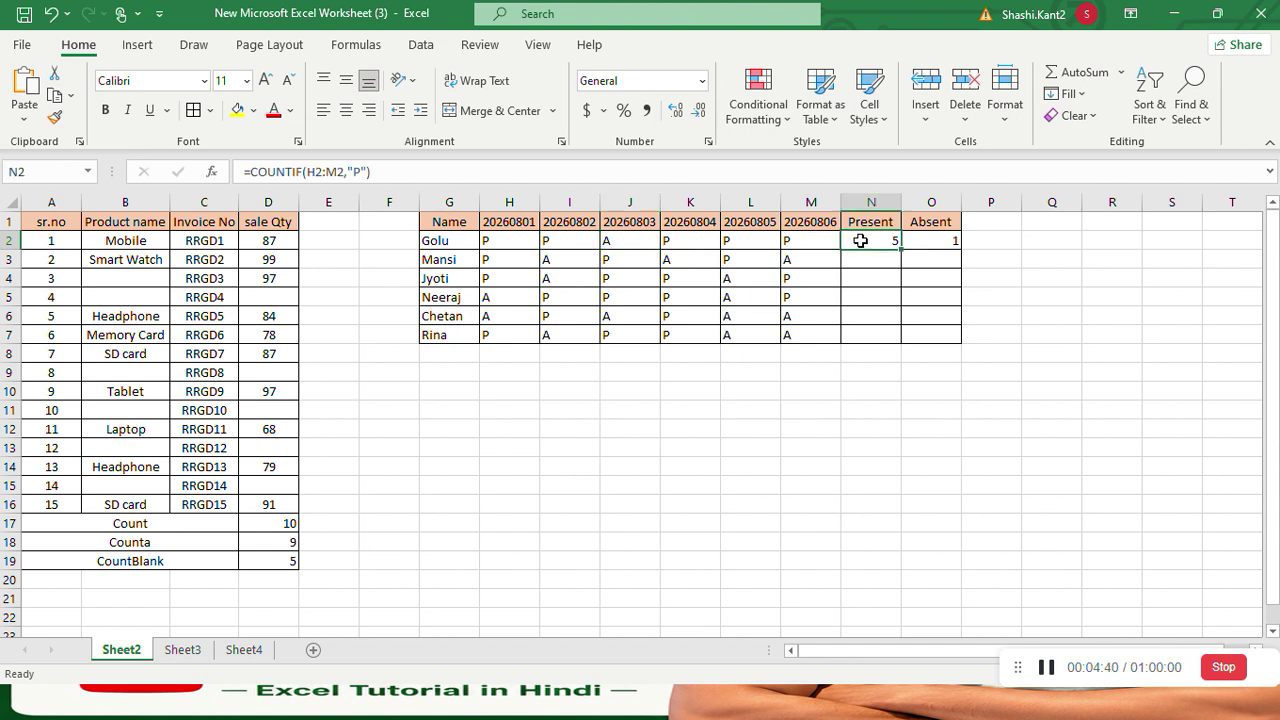
key("shift+Right")
key("shift+Down")
key("shift+Down")
key("shift+Down")
key("shift+Down")
key("shift+Down")
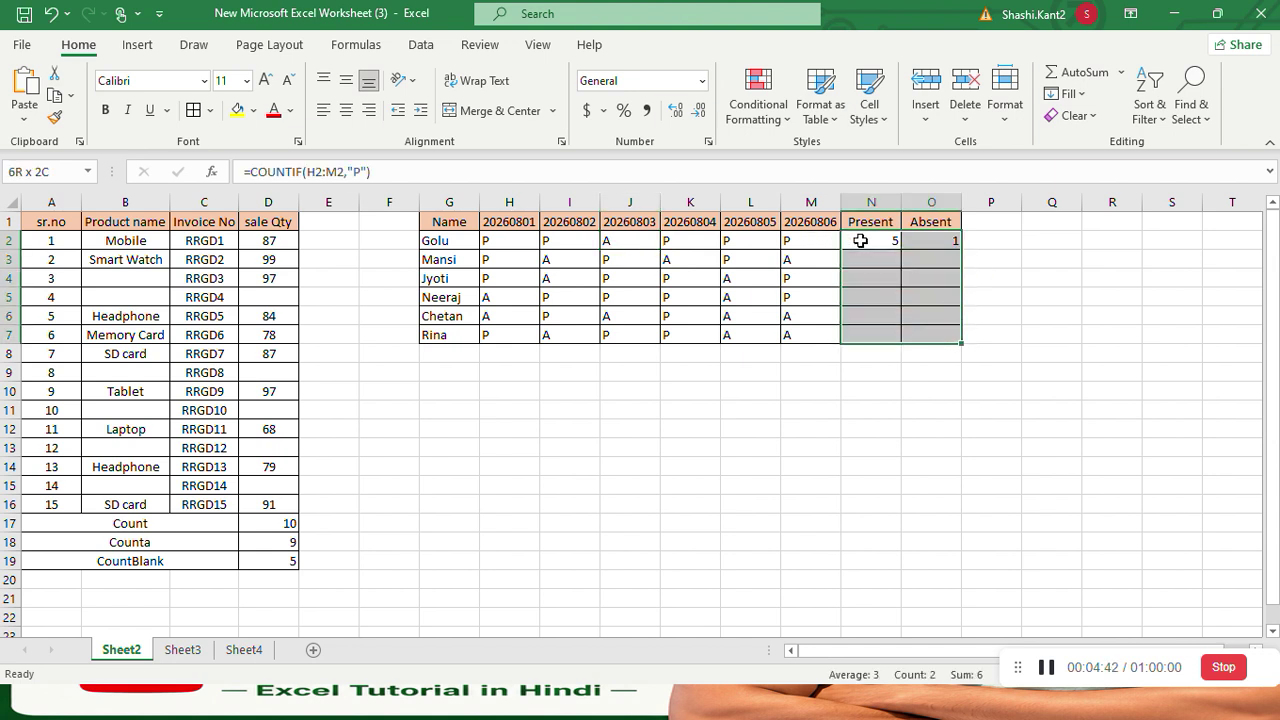
key("ctrl+d")
- Enter the text COUNTIFS in cell N10 below the attendance table
key("Down")
key("Down")
key("Down")
key("Down")
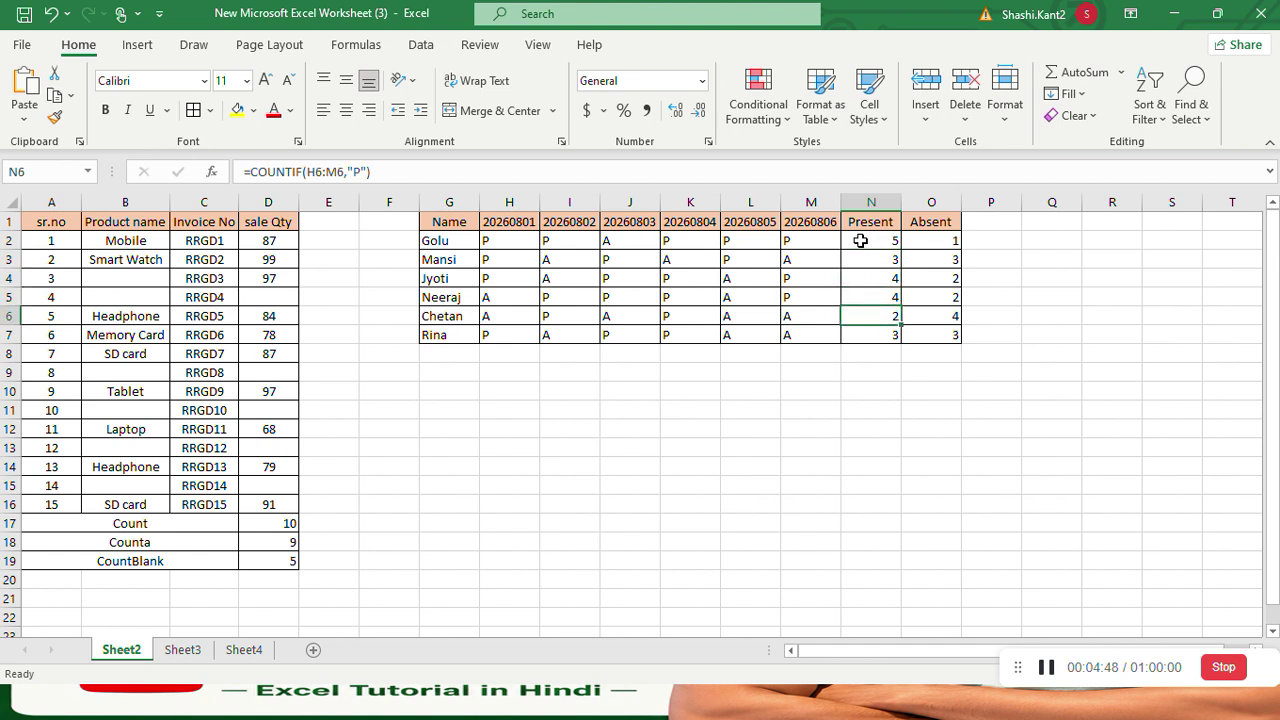
key("Down")
key("Down")
key("Down")
key("Down")
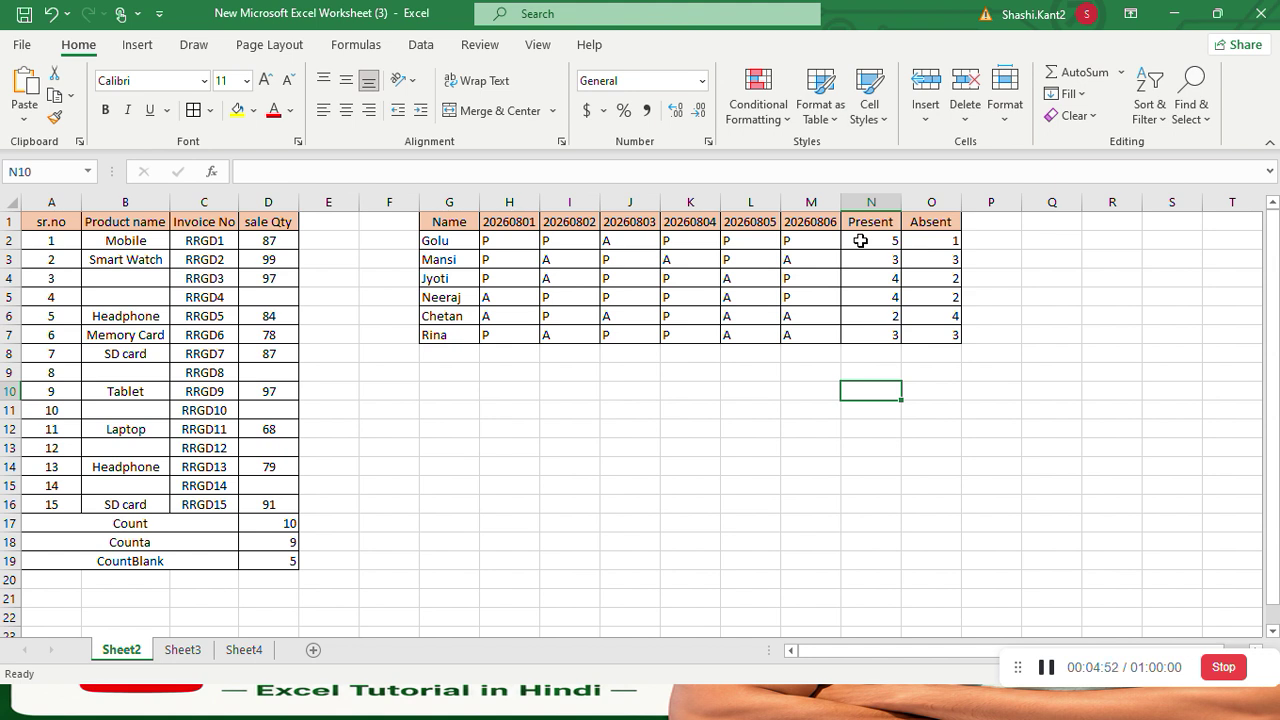
type("COUNTIFS")
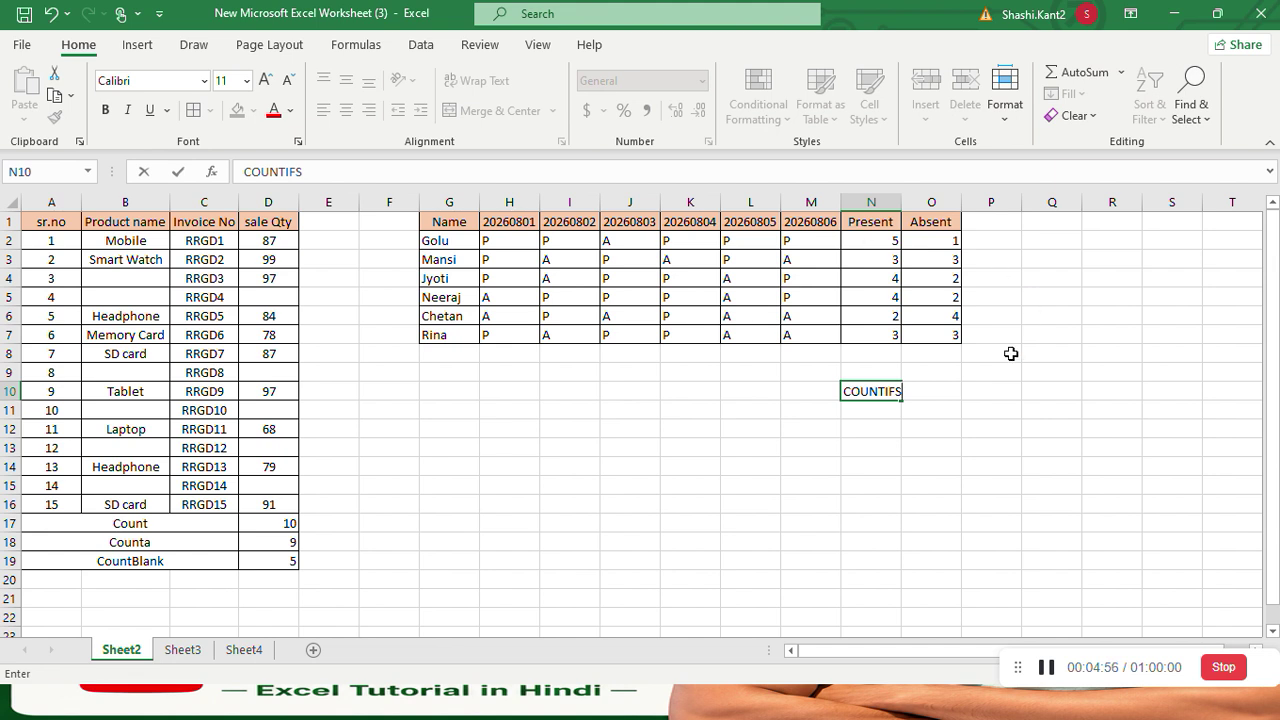
left_click(911, 423)
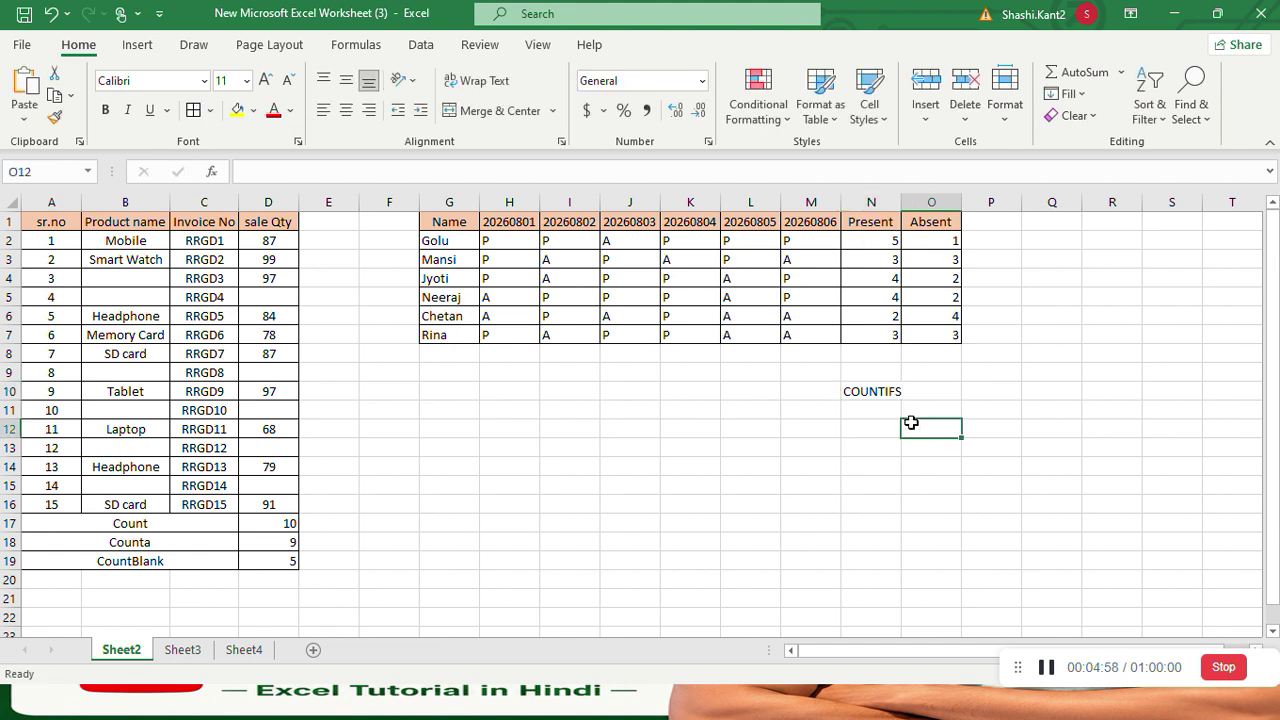